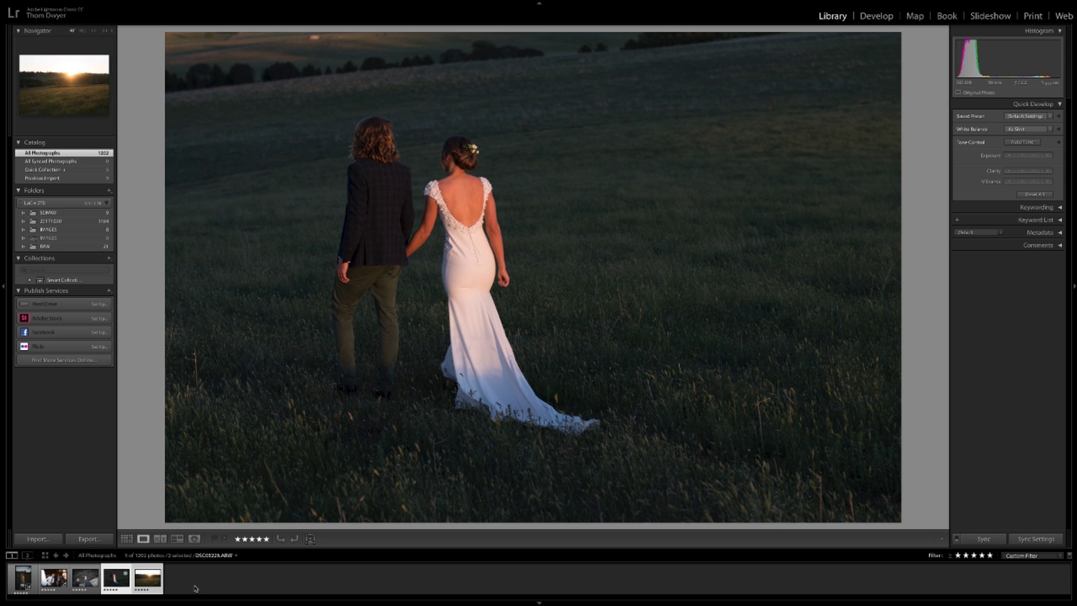
Open the portrait of the woman in the denim jacket in the Develop module and reset its settings
click(23, 582)
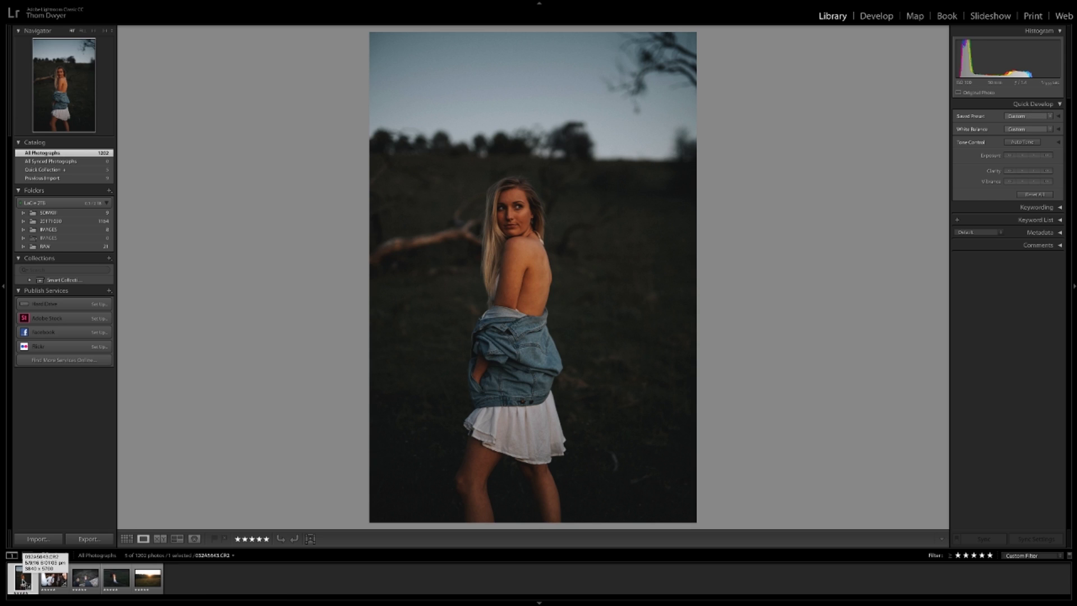
click(892, 15)
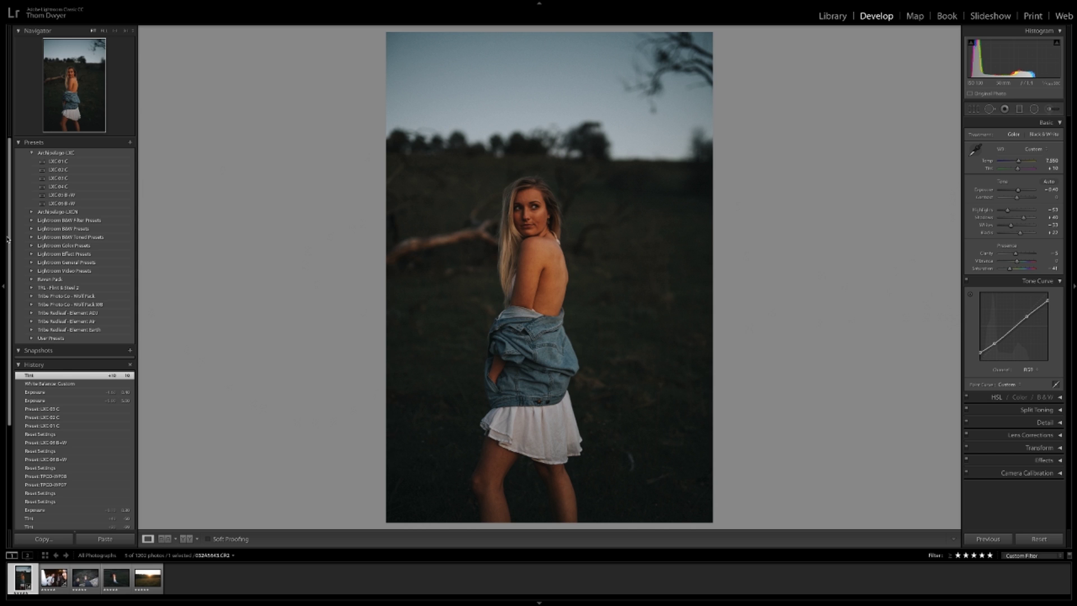
click(1039, 539)
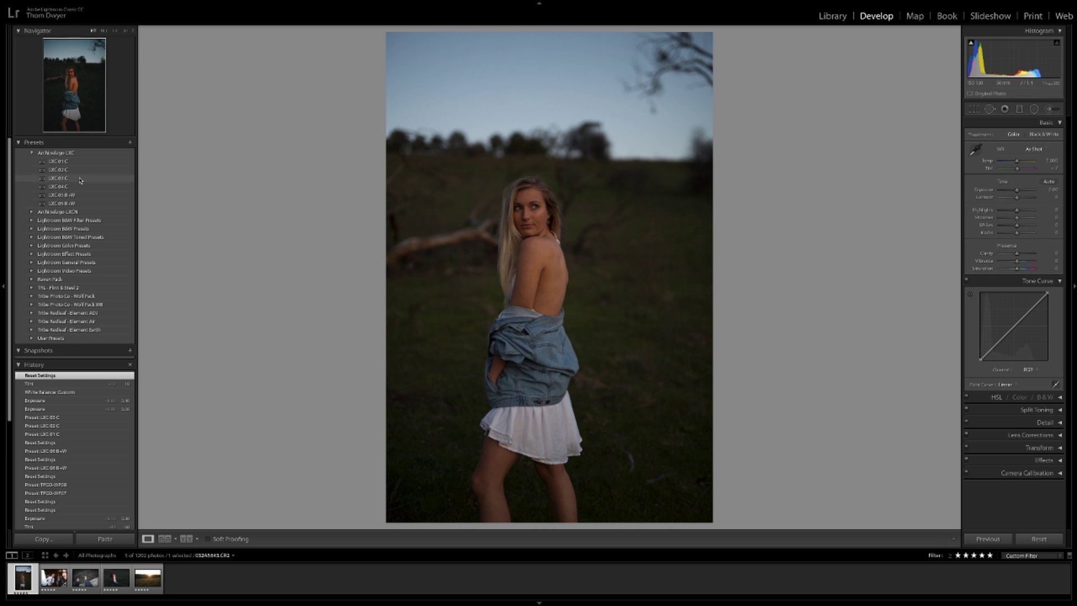
Try the LXC-03-C preset on the portrait, collapse the Basic adjustments, and reset the photo's settings
click(80, 178)
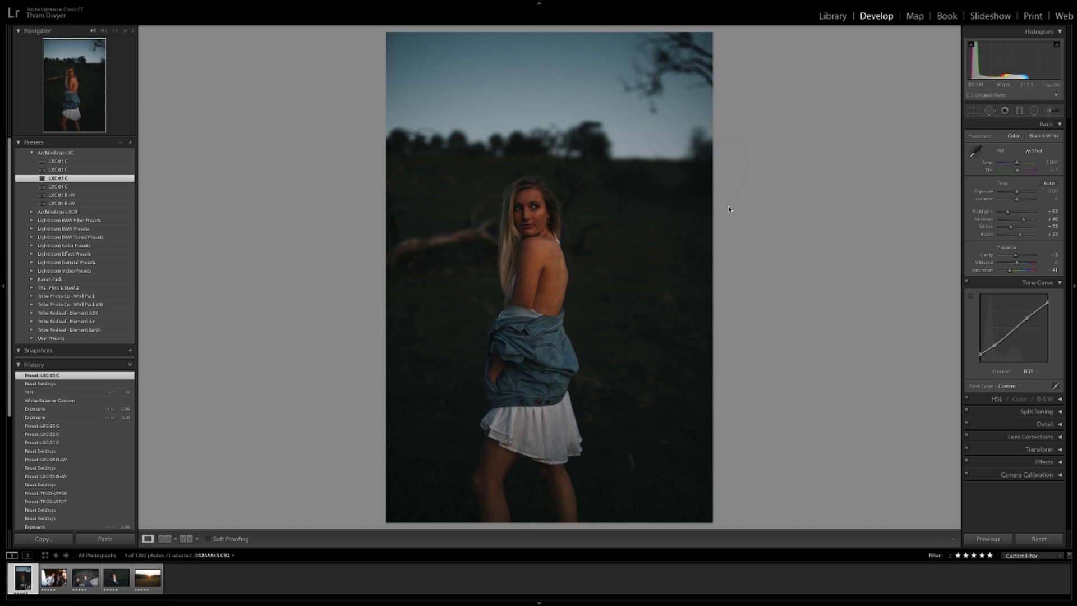
click(1060, 125)
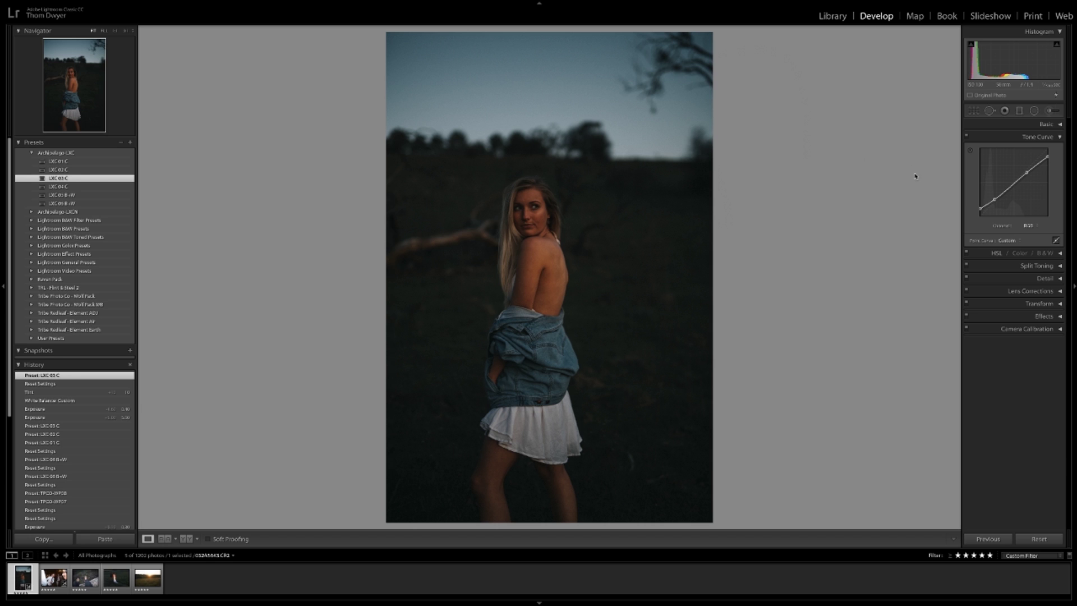
click(1030, 539)
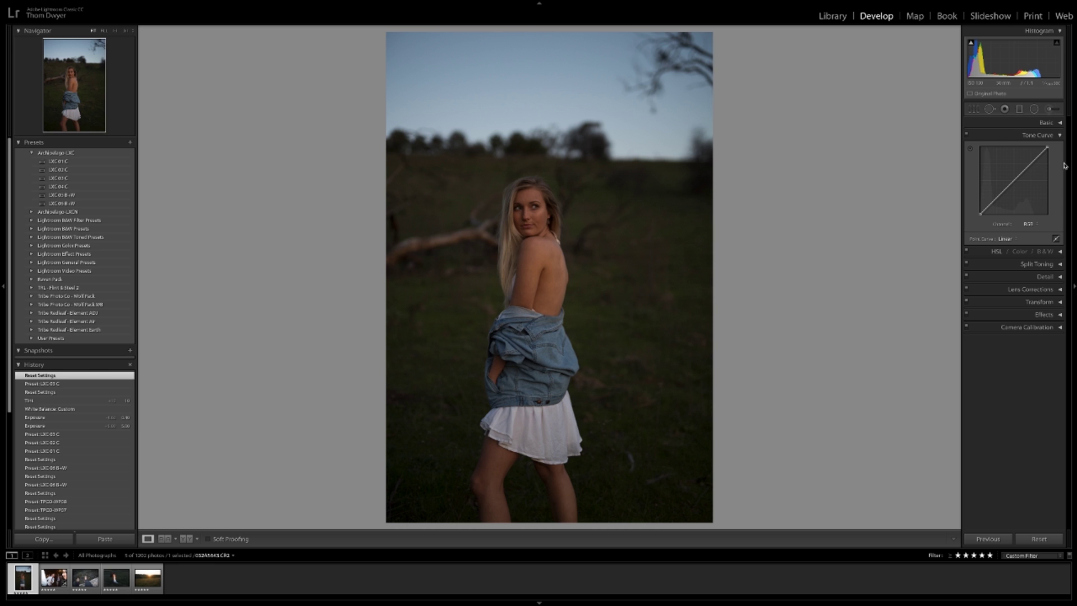
Try shifting the tone curve's white point inward and lifting its black point, and undo both curve changes
mouse_move(1047, 147)
mouse_down()
mouse_move(1047, 174)
mouse_move(1070, 120)
mouse_move(1073, 204)
mouse_move(1072, 101)
mouse_move(1073, 185)
mouse_move(1053, 138)
mouse_move(1004, 133)
mouse_move(1054, 131)
mouse_up()
drag(1047, 147, 1032, 147)
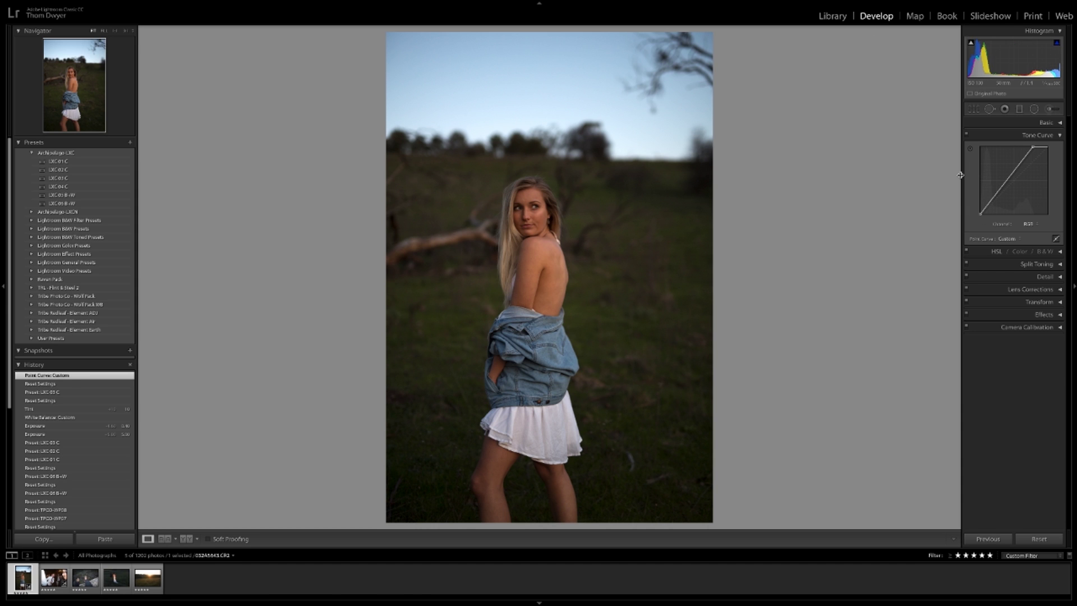
mouse_move(981, 214)
mouse_down()
mouse_move(993, 217)
mouse_move(966, 204)
mouse_up()
drag(966, 204, 966, 203)
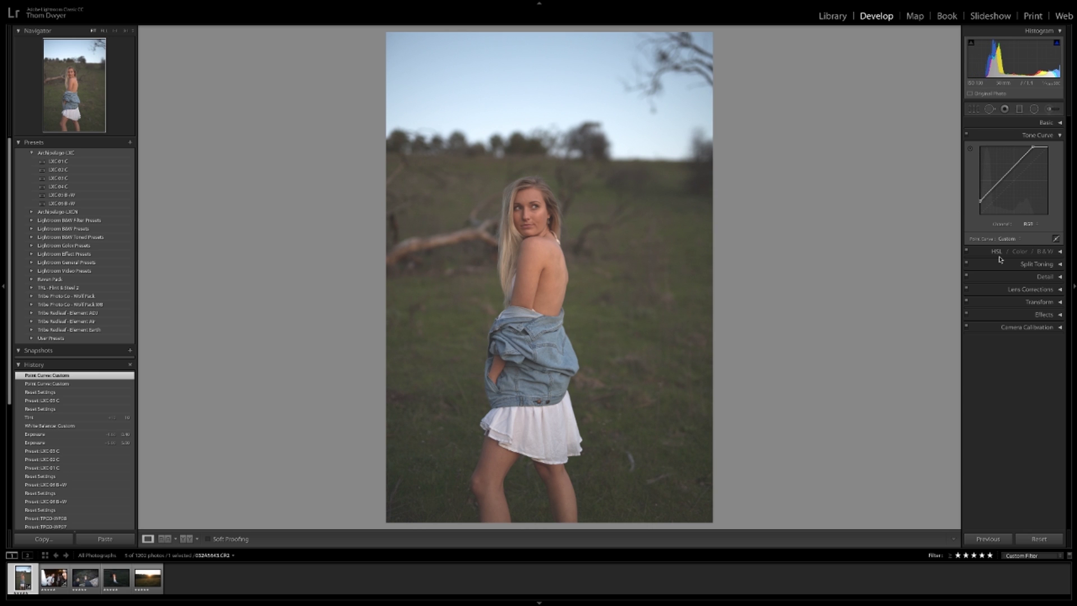
key(ctrl+z)
key(ctrl+z)
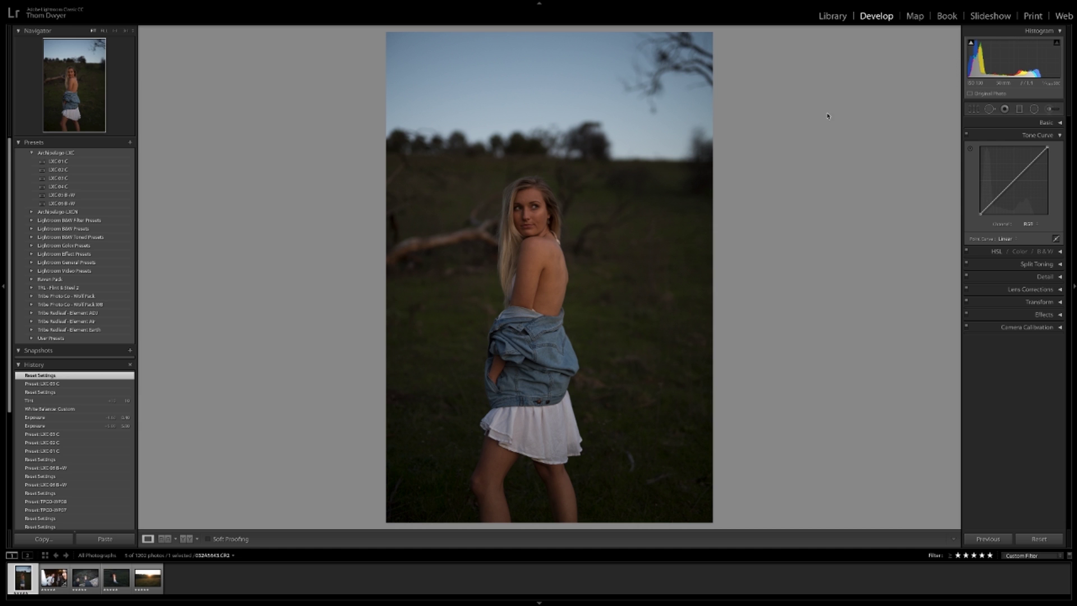
Apply the LXC-03-C preset and move the tone curve's black and white endpoints back to the corners of the graph
click(57, 178)
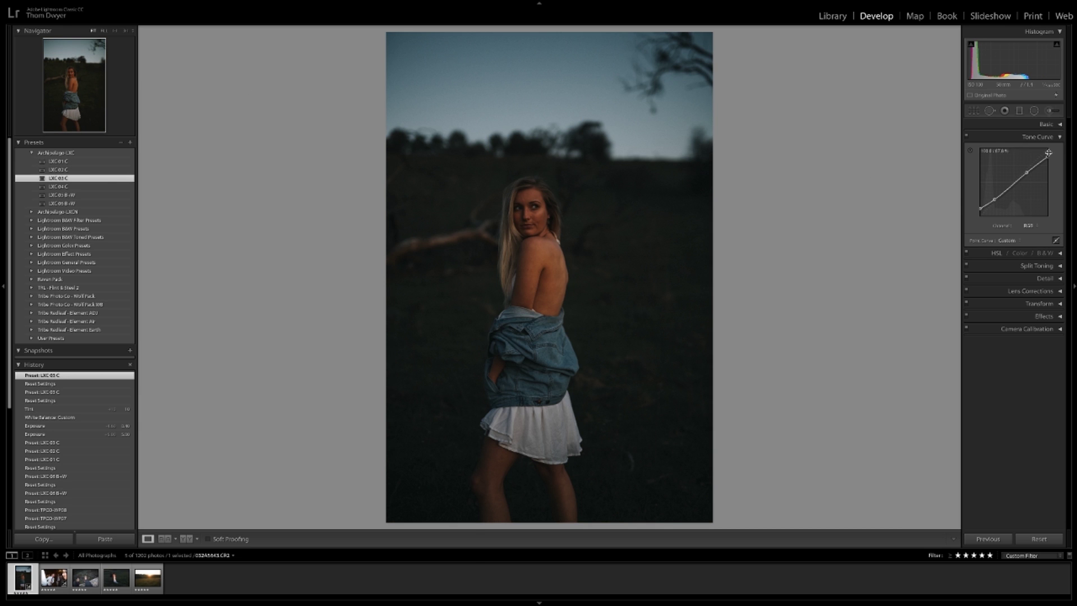
drag(1049, 157, 1061, 175)
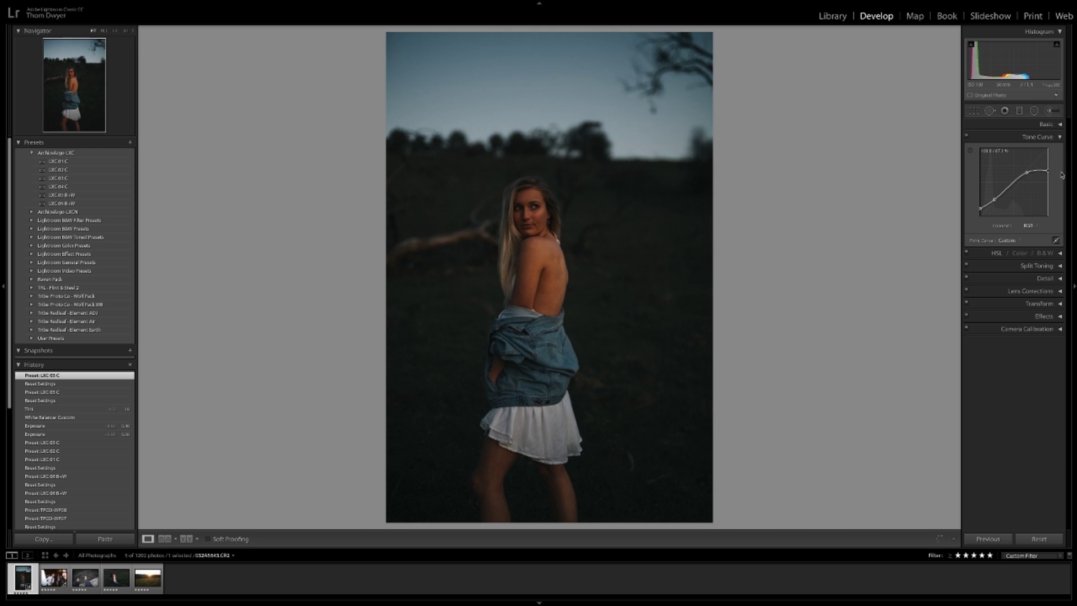
key(ctrl+z)
drag(983, 211, 980, 219)
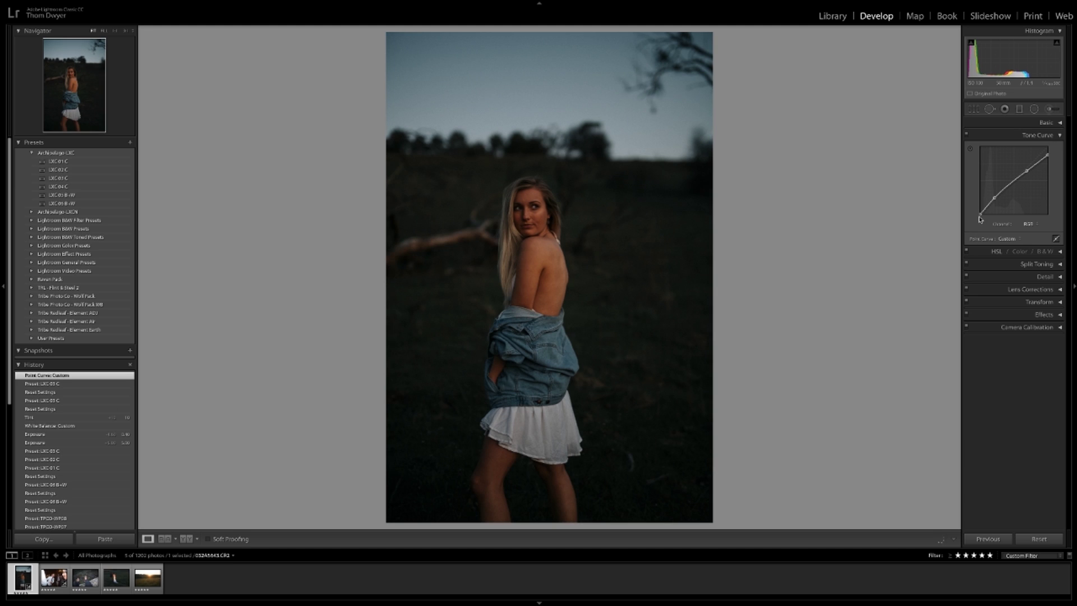
drag(1047, 153, 1048, 149)
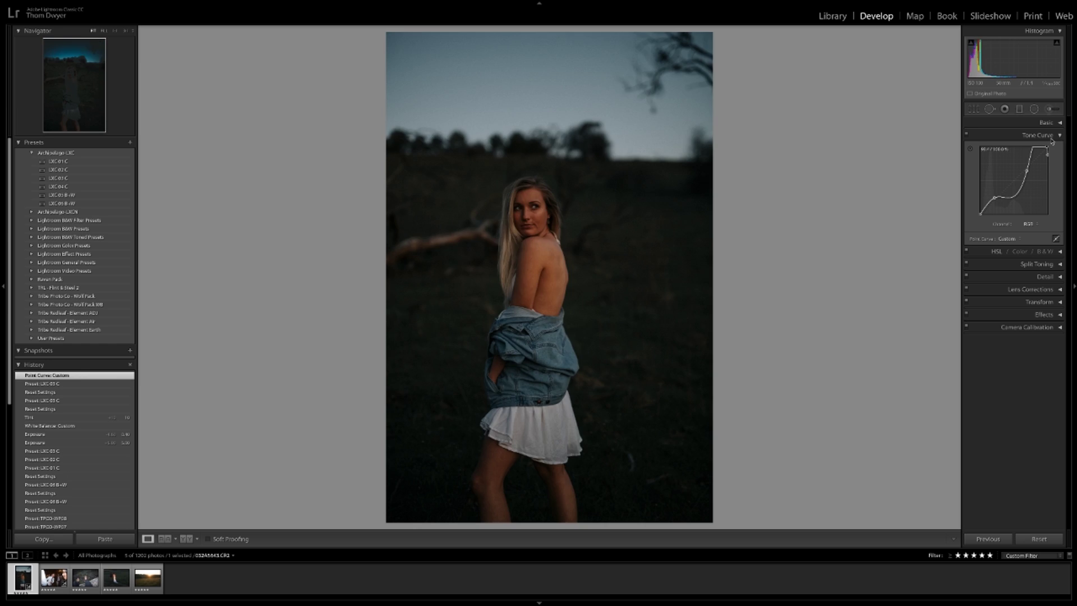
key(ctrl+z)
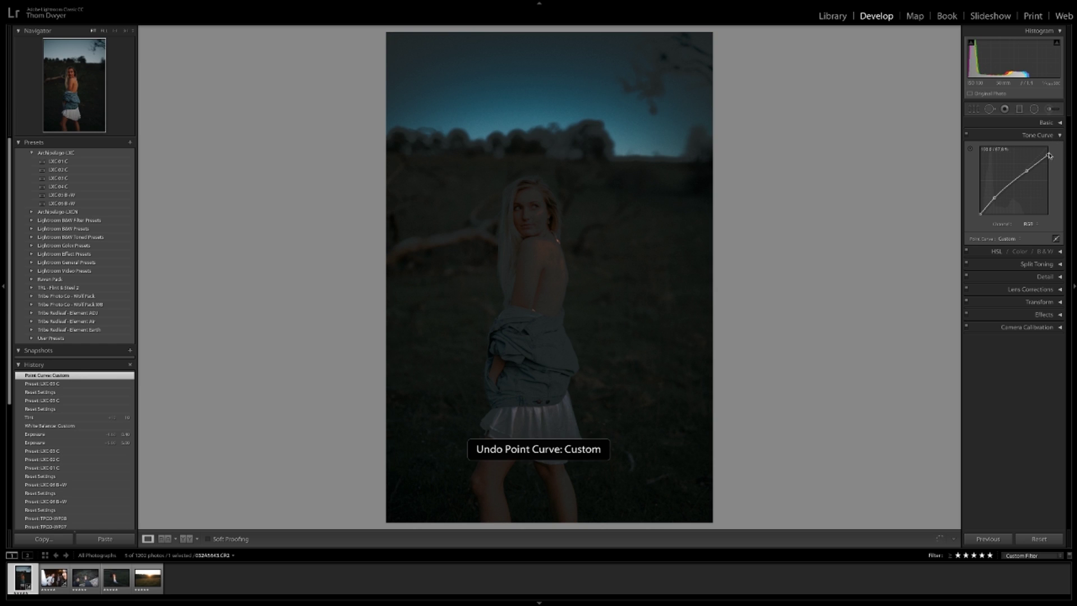
drag(1049, 158, 1050, 149)
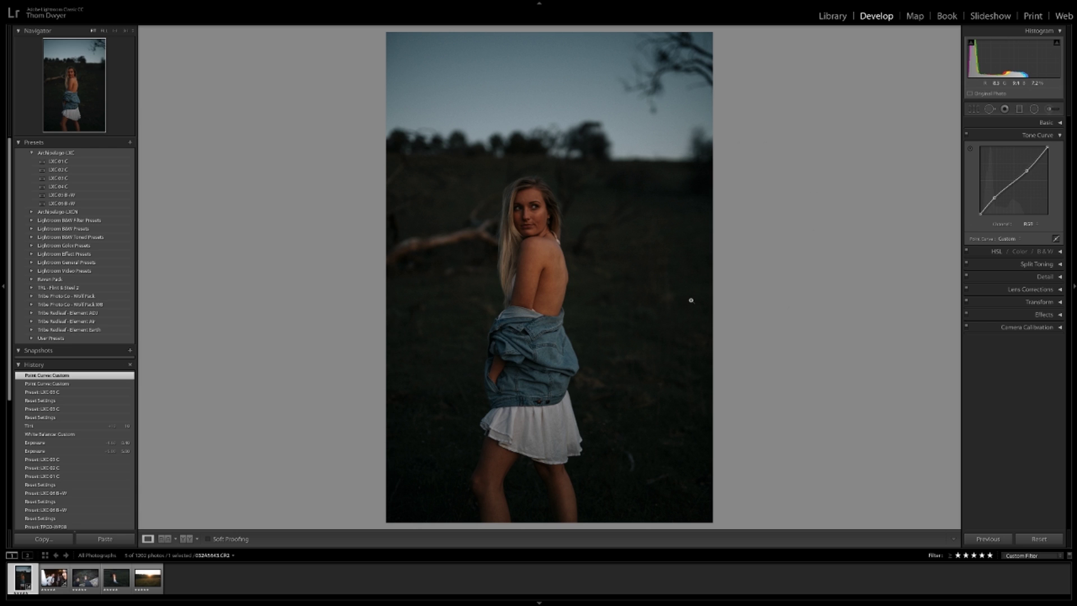
Raise the portrait's exposure to +0.30 in the Basic adjustments and collapse them again
click(1061, 125)
drag(1052, 189, 1053, 190)
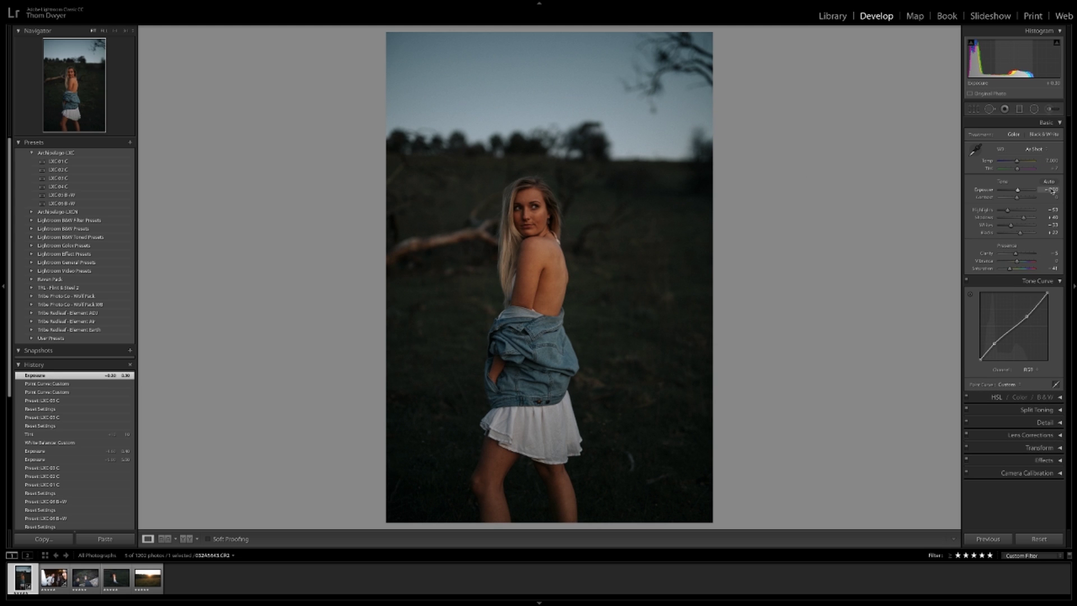
click(1059, 124)
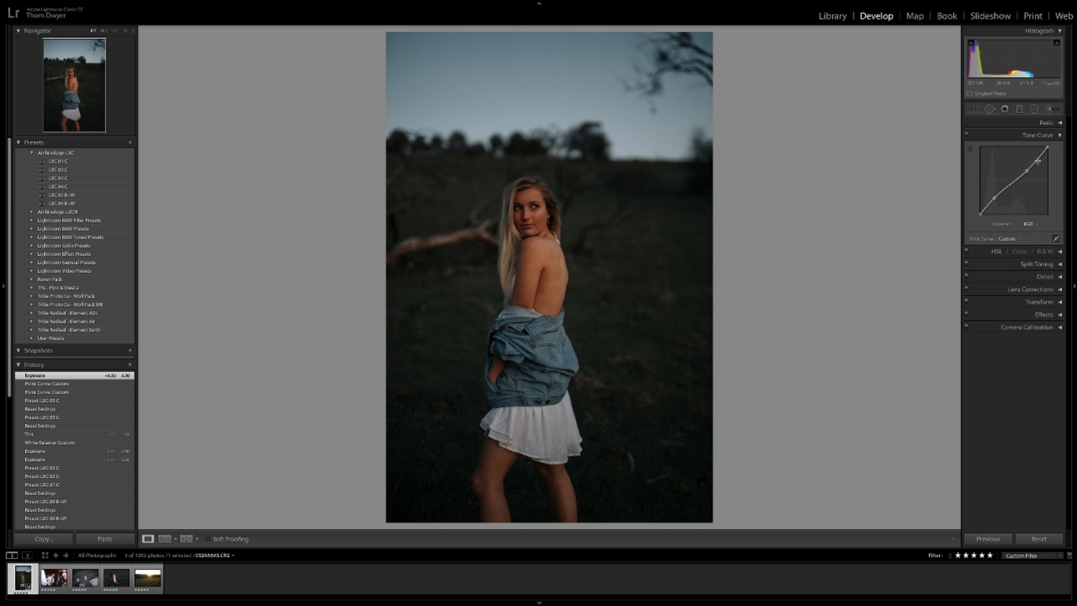
Lift the tone curve's black point and upper midpoint slightly, and compare the portrait side by side with its unedited version
drag(980, 214, 979, 205)
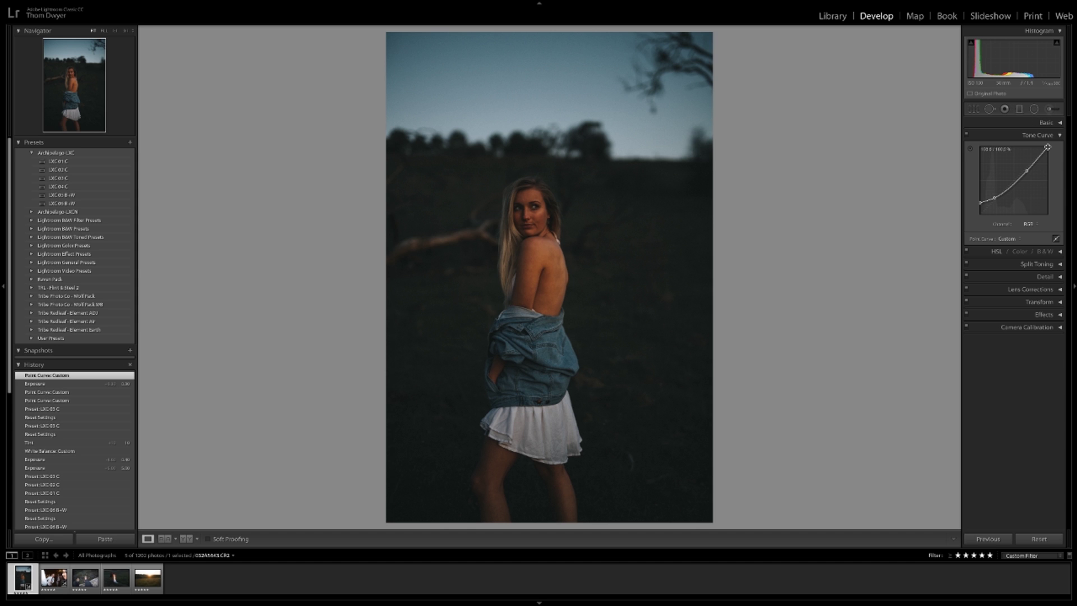
drag(1027, 170, 1025, 172)
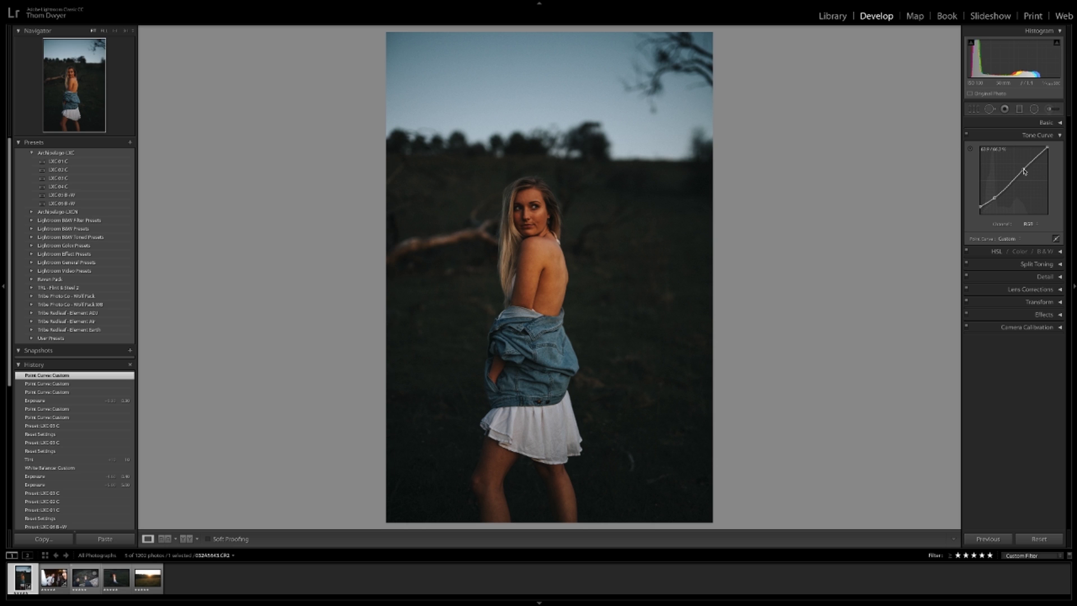
click(186, 539)
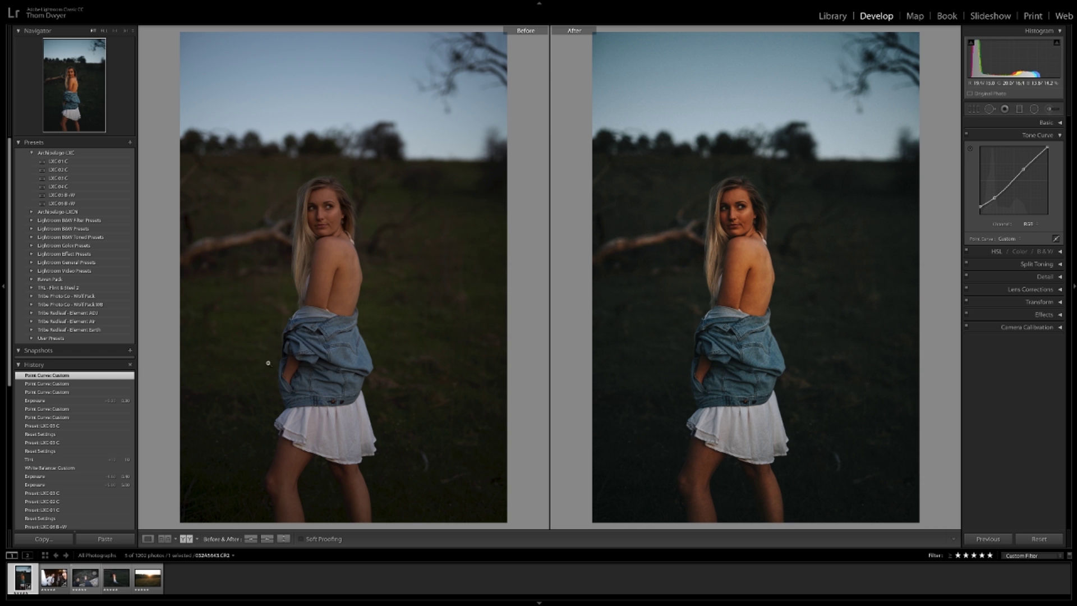
click(153, 538)
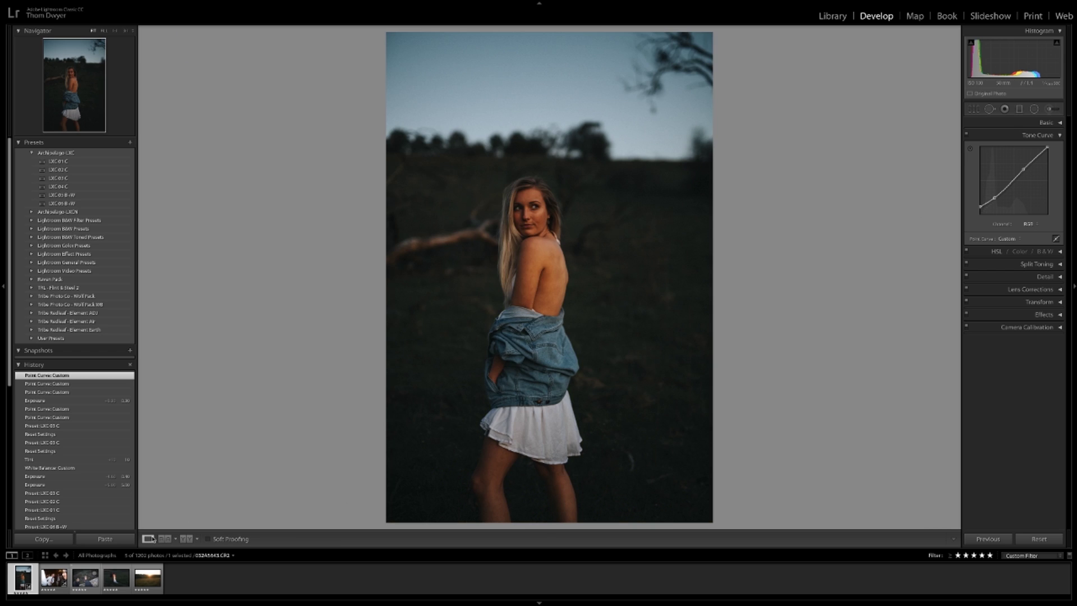
Open the dance-floor photo with the light trails and apply the LXC-01-C preset
click(54, 578)
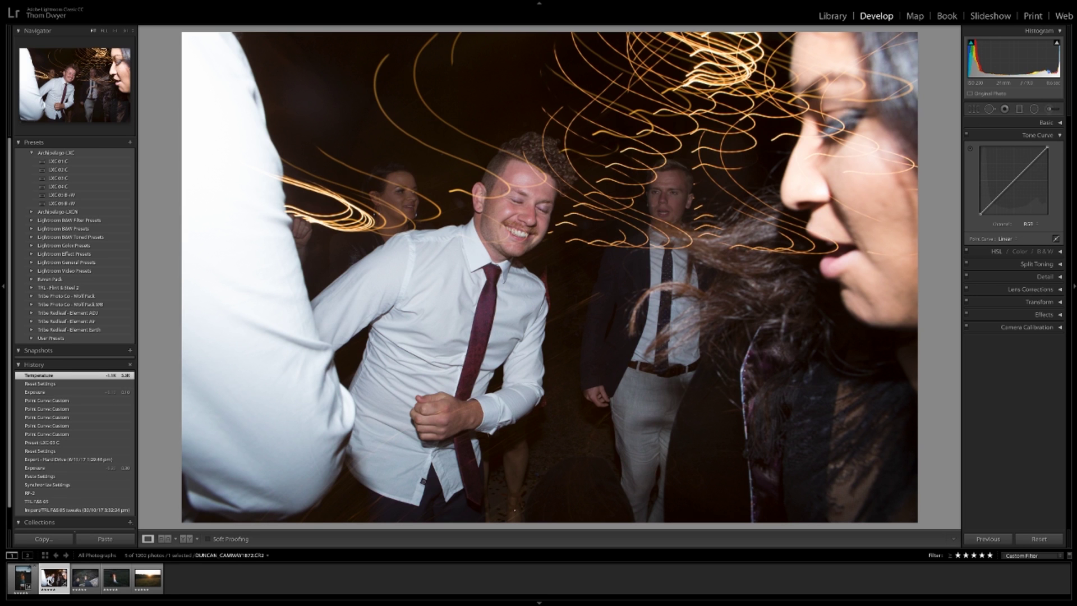
click(503, 236)
click(503, 236)
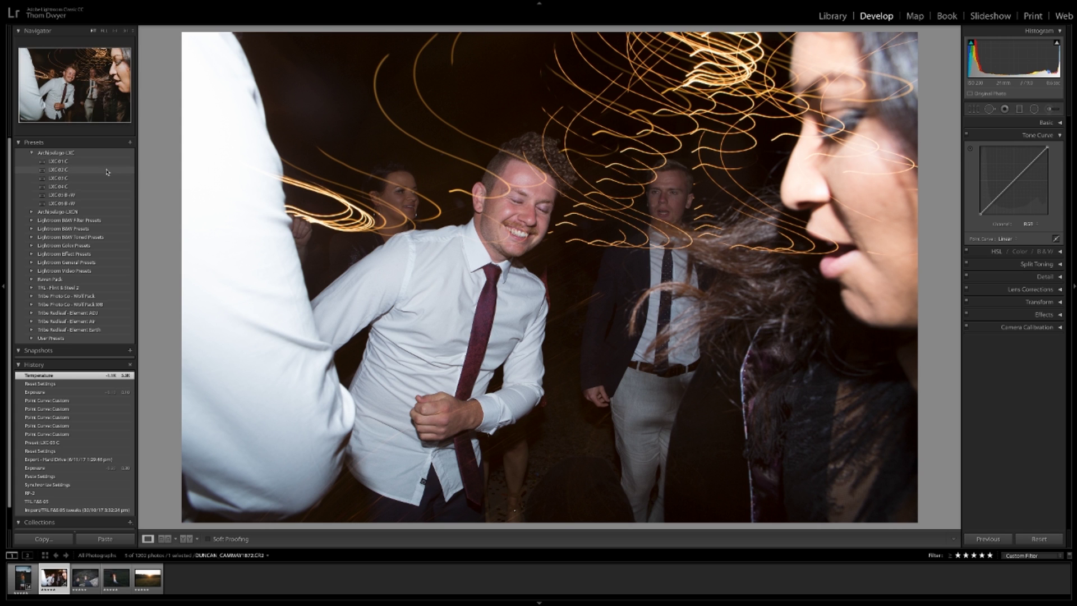
click(107, 161)
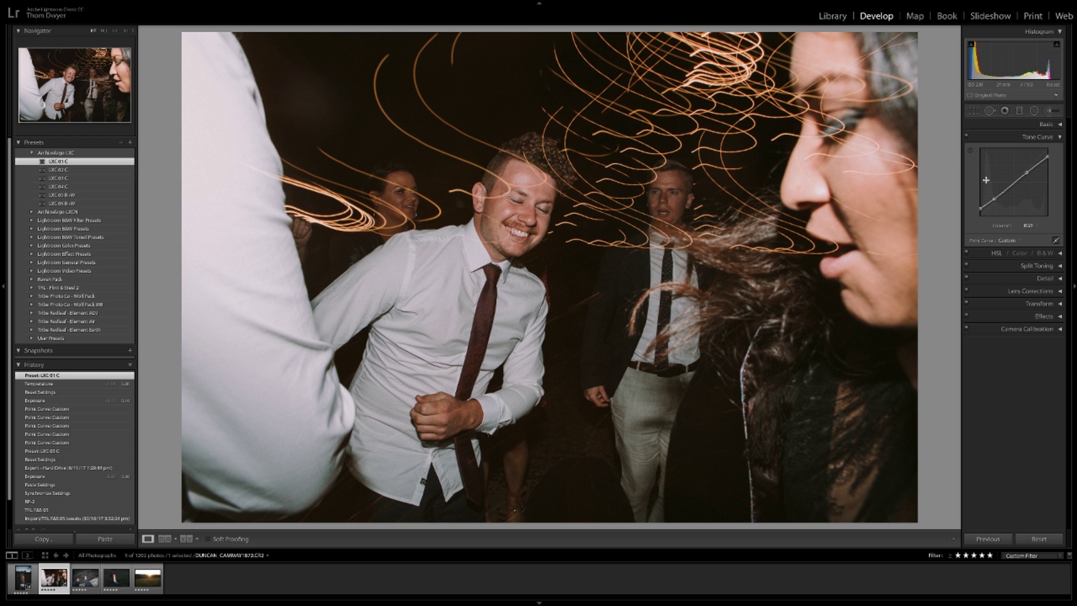
Add contrast to the dance-floor photo by lowering the tone curve's shadow point and raising its highlight point slightly
drag(995, 201, 997, 207)
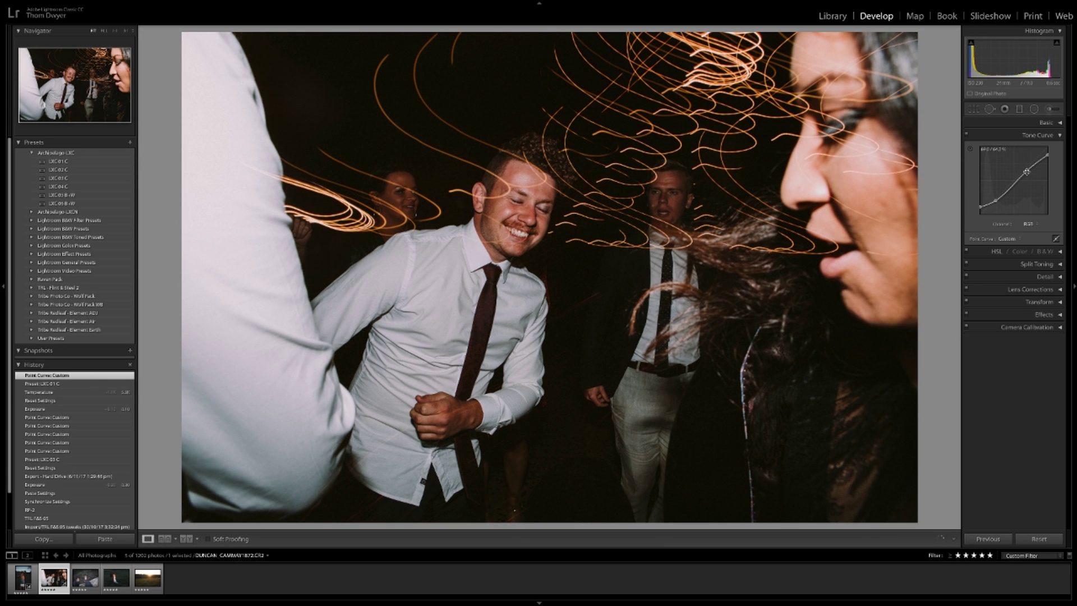
drag(1027, 172, 1025, 169)
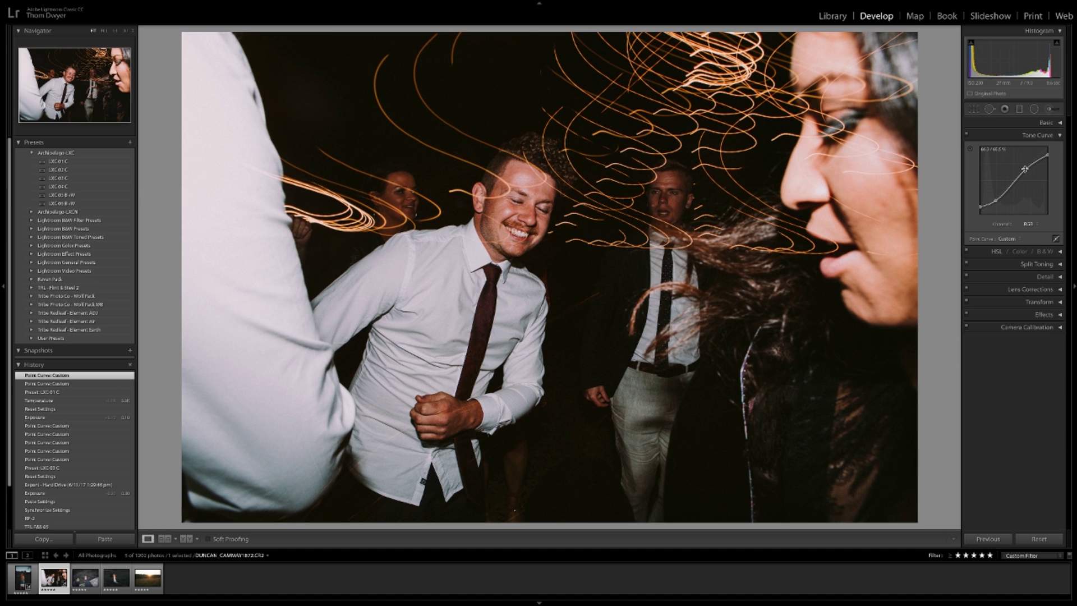
drag(1026, 172, 1026, 169)
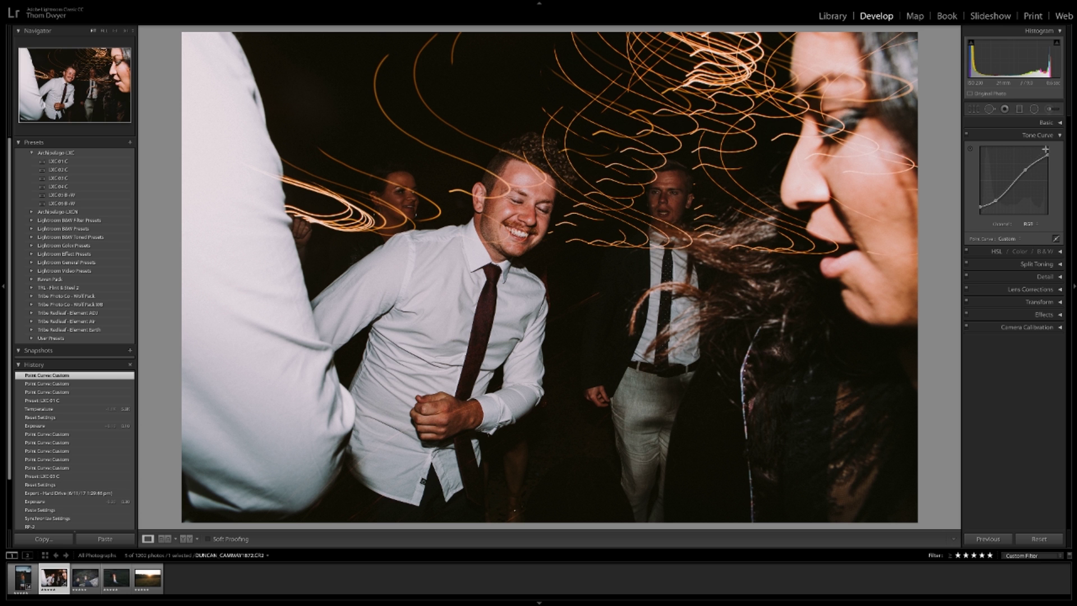
Try pulling the tone curve's highlight point far down to darken the dance-floor photo, and undo the curve changes
drag(1027, 169, 997, 207)
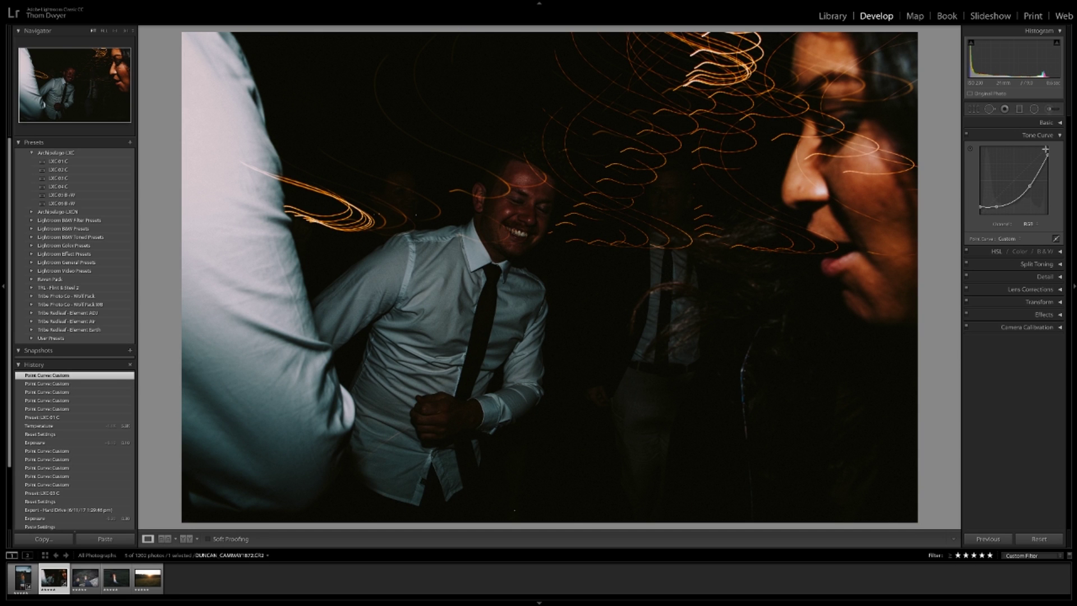
key(ctrl+z)
key(ctrl+z)
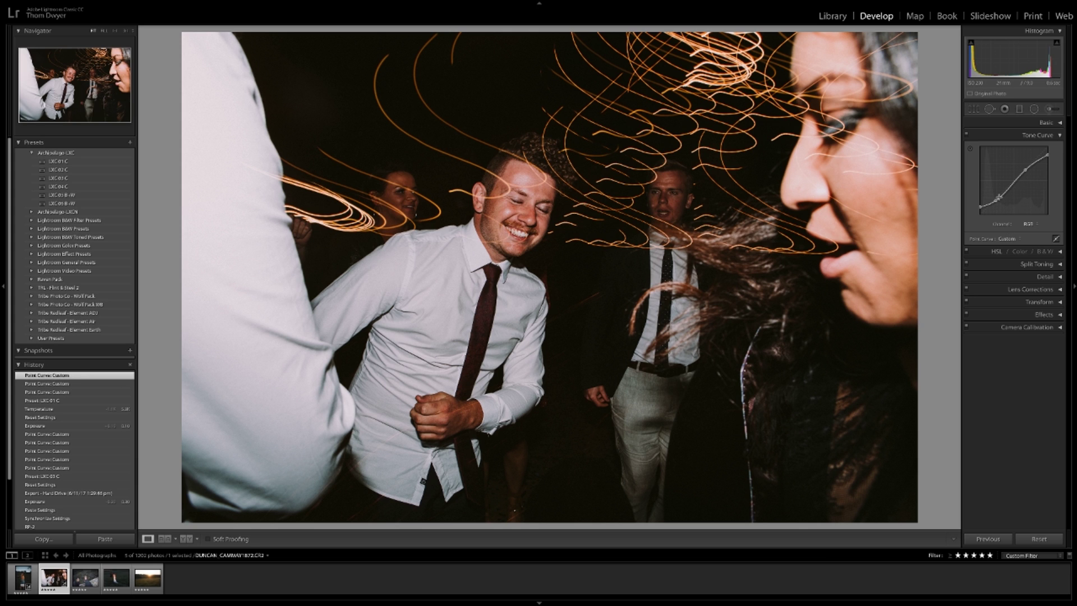
Lift the tone curve's black point slightly, undo an extra highlight boost, and inspect the dancers' faces up close
drag(998, 198, 981, 206)
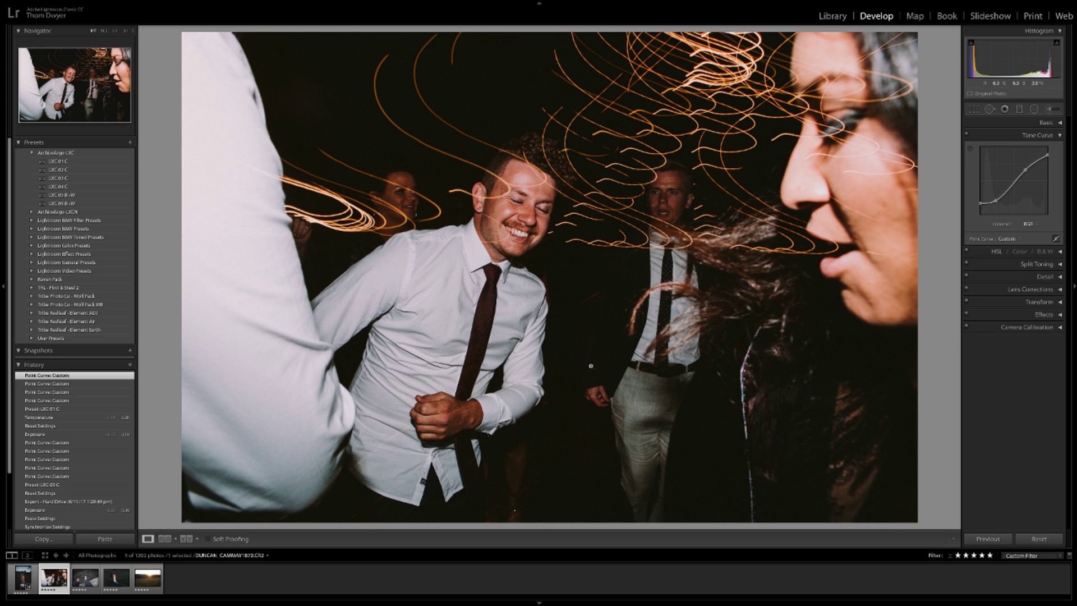
drag(1021, 170, 1024, 167)
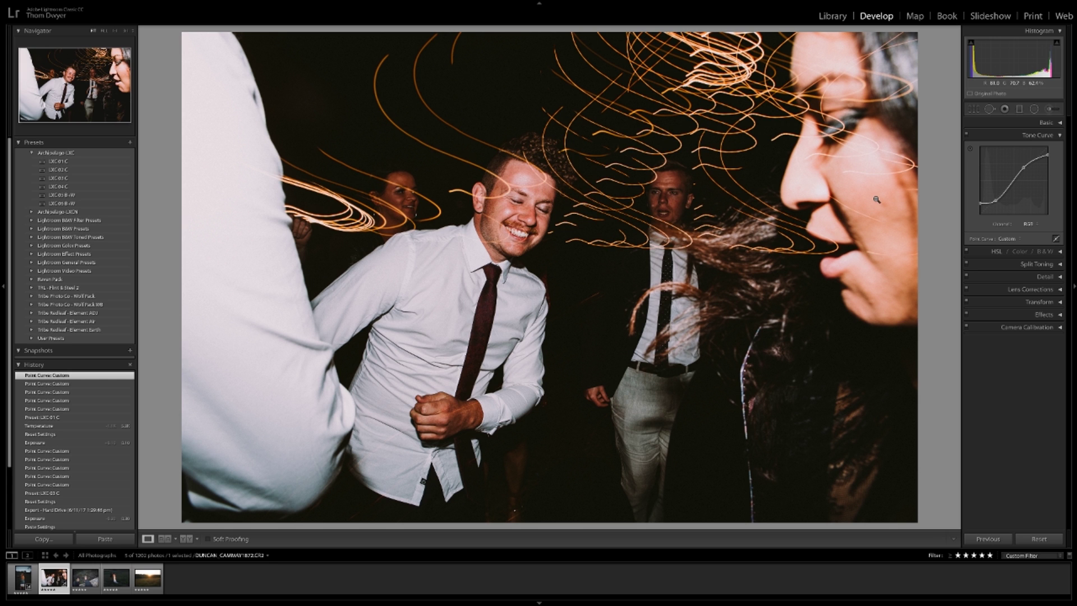
key(ctrl+z)
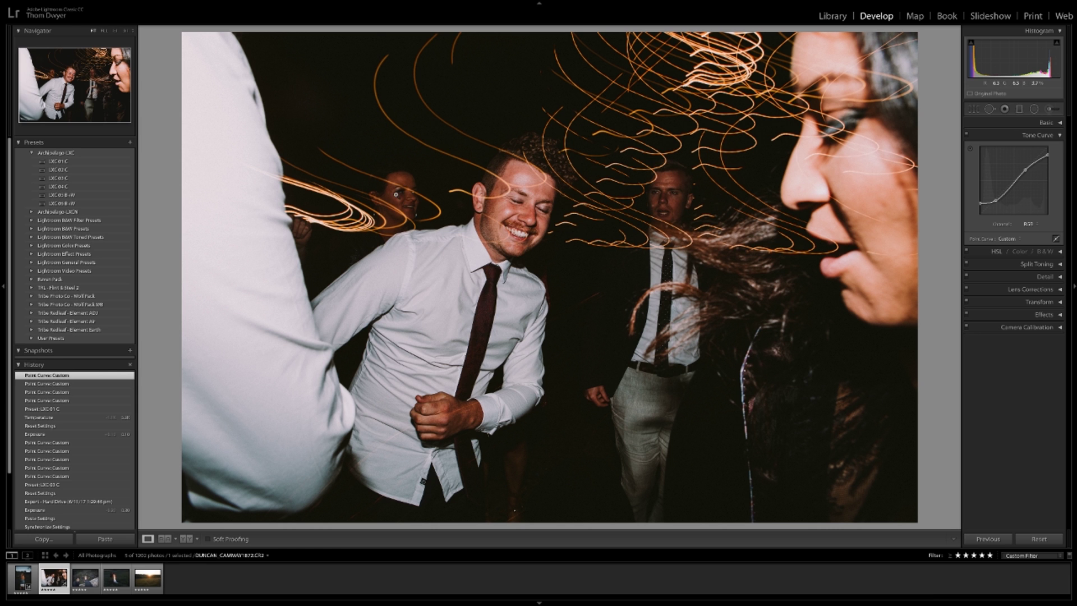
click(663, 183)
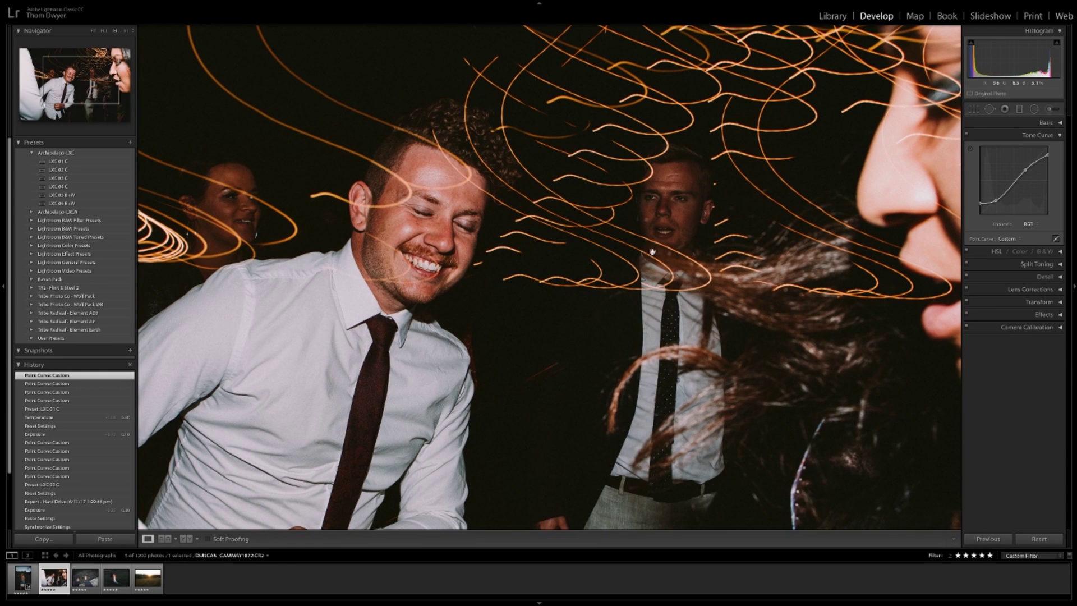
click(685, 175)
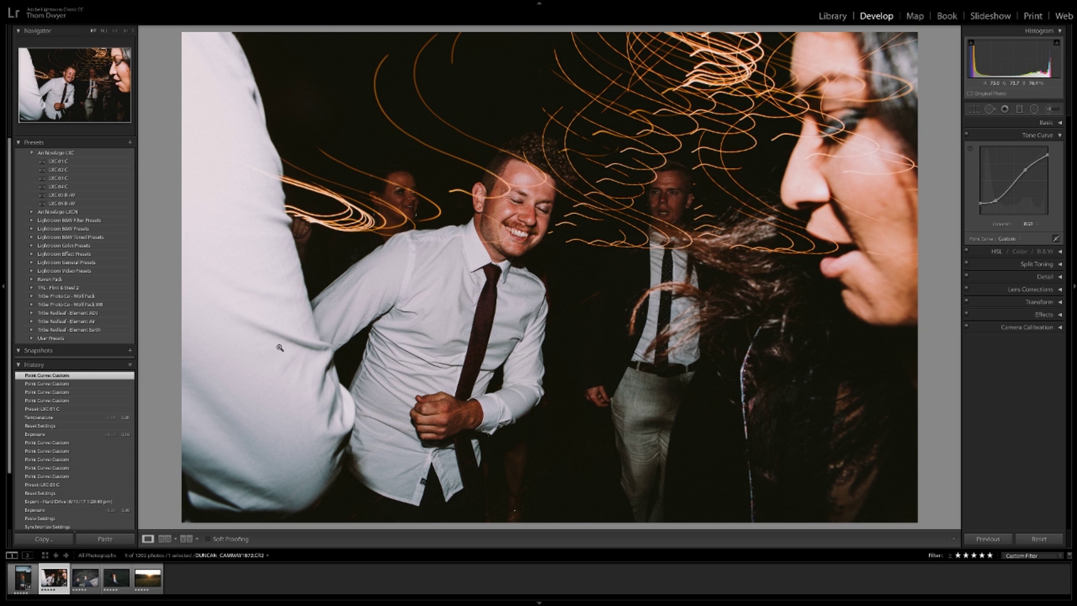
Open the photo of the boots over the cliff edge and apply the LXC-04-C preset
key(Right)
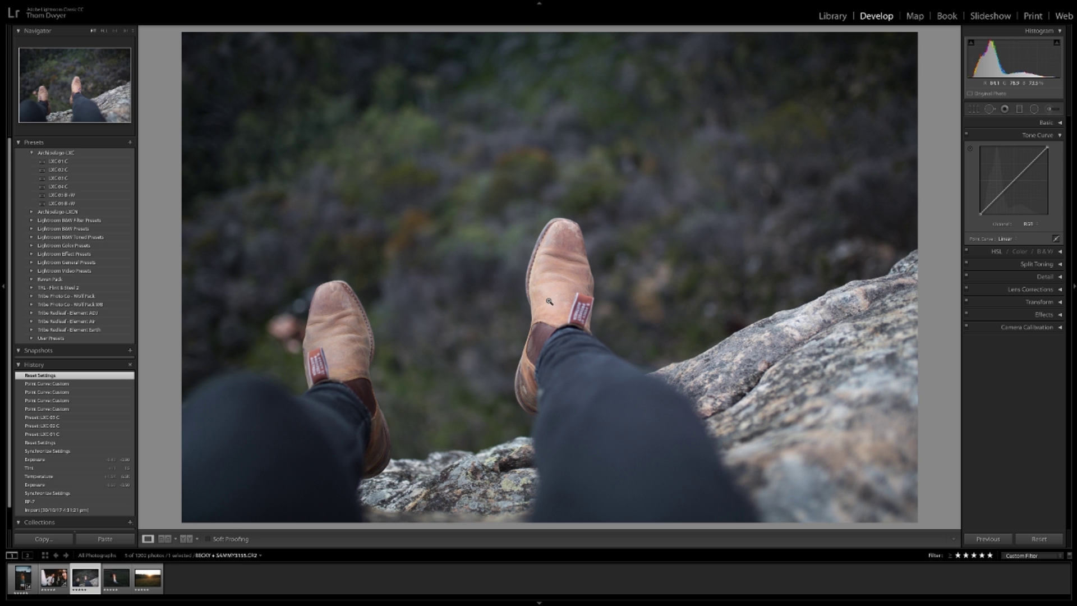
click(97, 189)
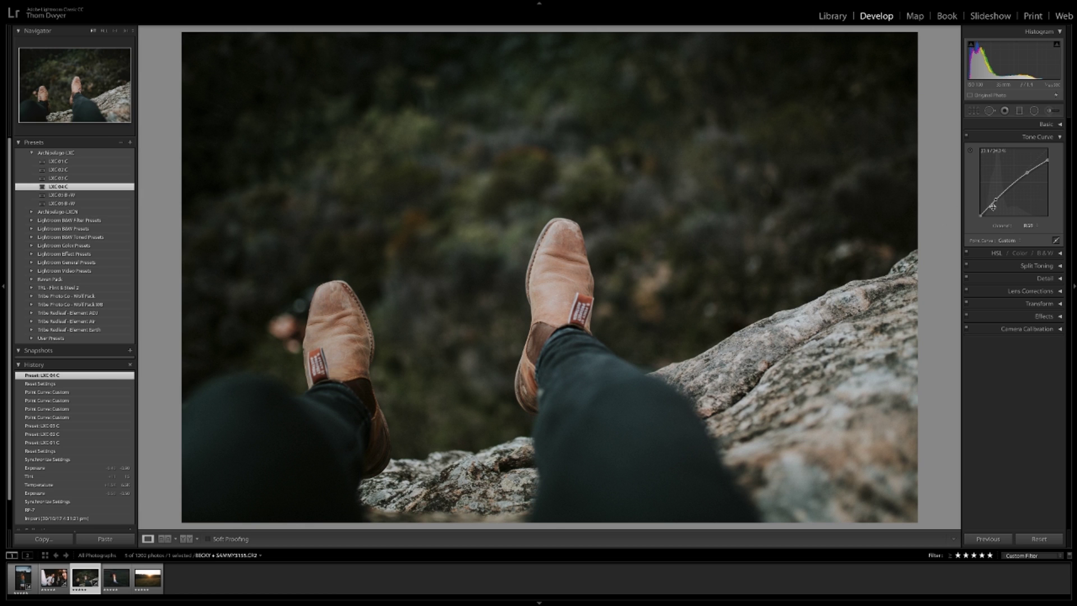
Try raising the tone curve's white point and lifting its black point on the boots photo, undoing each change
drag(1048, 161, 1049, 150)
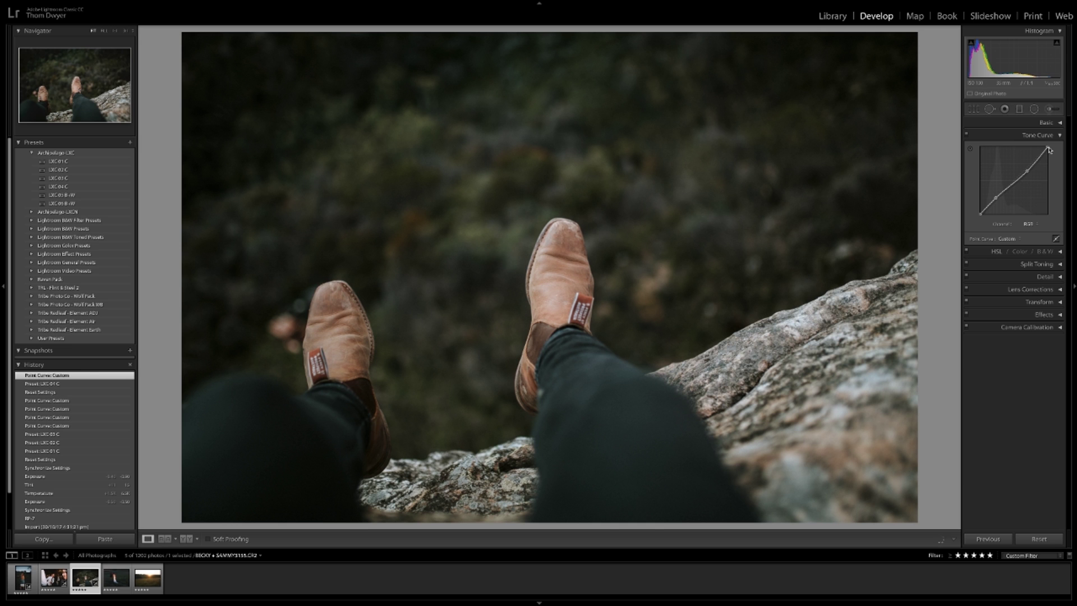
key(ctrl+z)
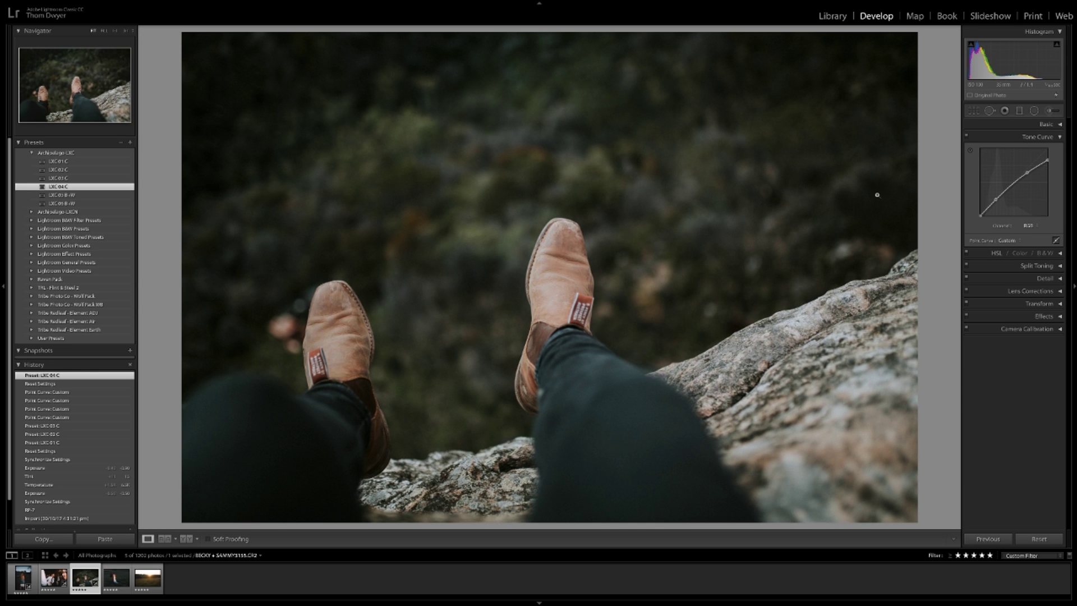
drag(979, 212, 979, 208)
key(ctrl+z)
Add contrast to the boots photo by lowering the tone curve's shadow point and brightening the boots with the targeted adjustment tool
drag(997, 200, 998, 206)
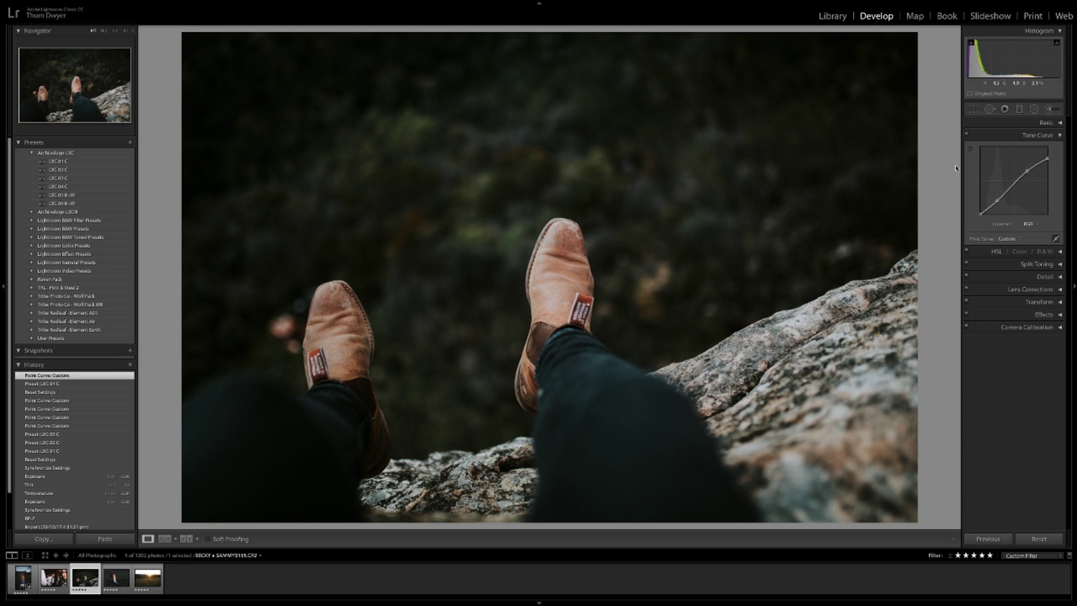
click(971, 150)
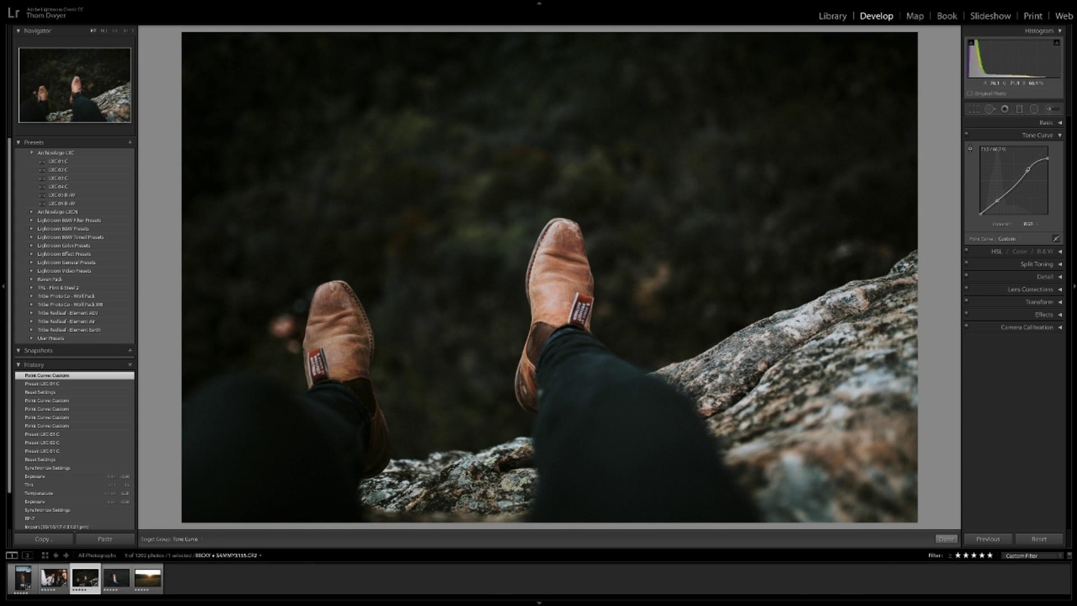
drag(553, 293, 554, 265)
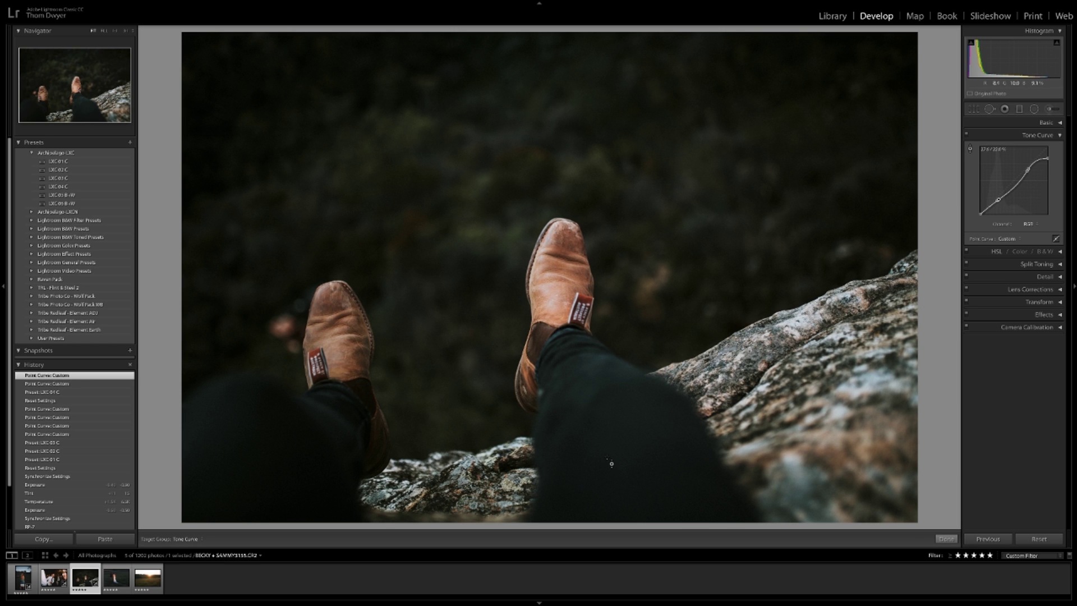
Try lifting the dark trouser tones with the tone curve's targeted adjustment, undo it, and darken those shadows slightly instead
drag(553, 314, 552, 287)
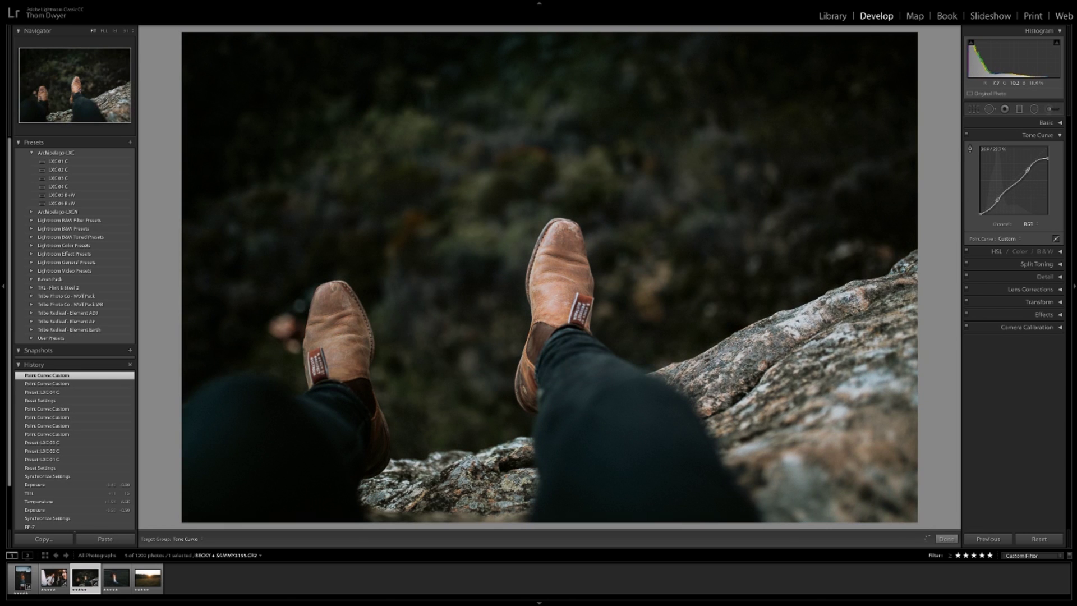
key(ctrl+z)
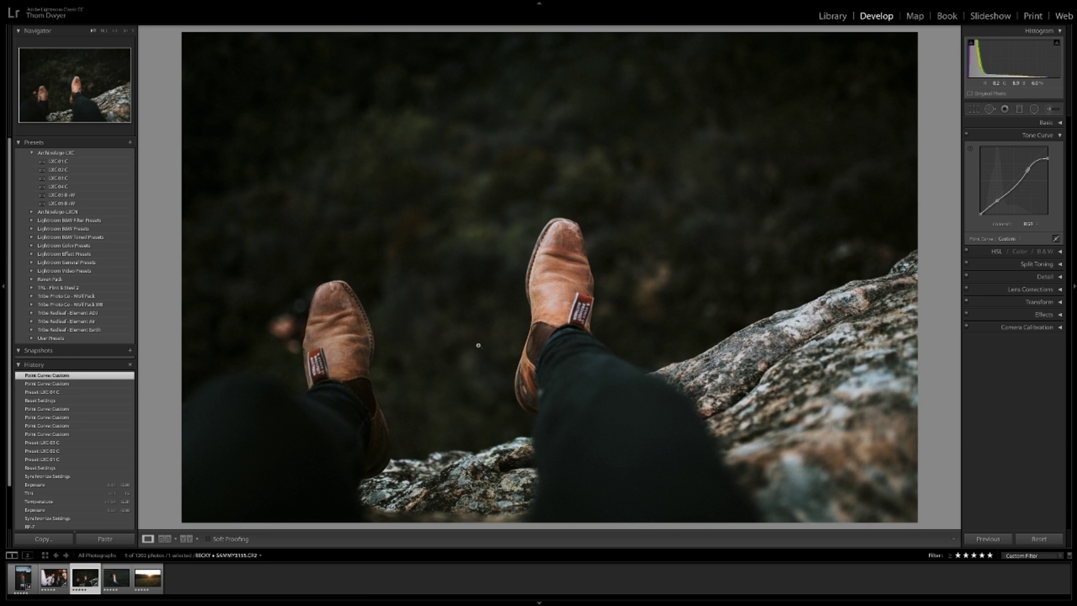
click(969, 149)
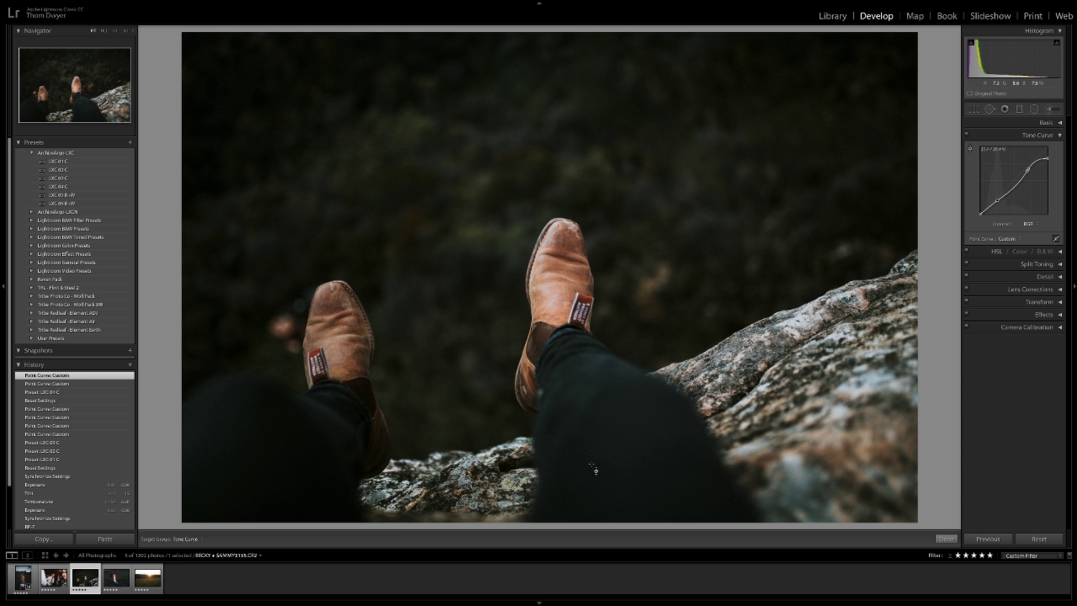
key(Up)
key(Up)
key(shift+Down)
key(Down)
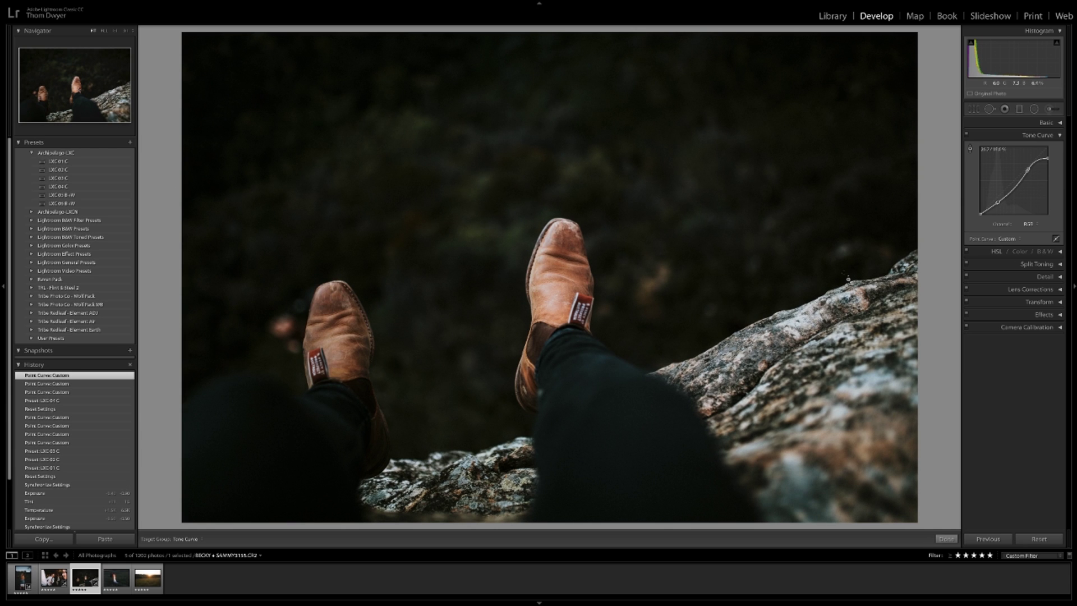
click(945, 538)
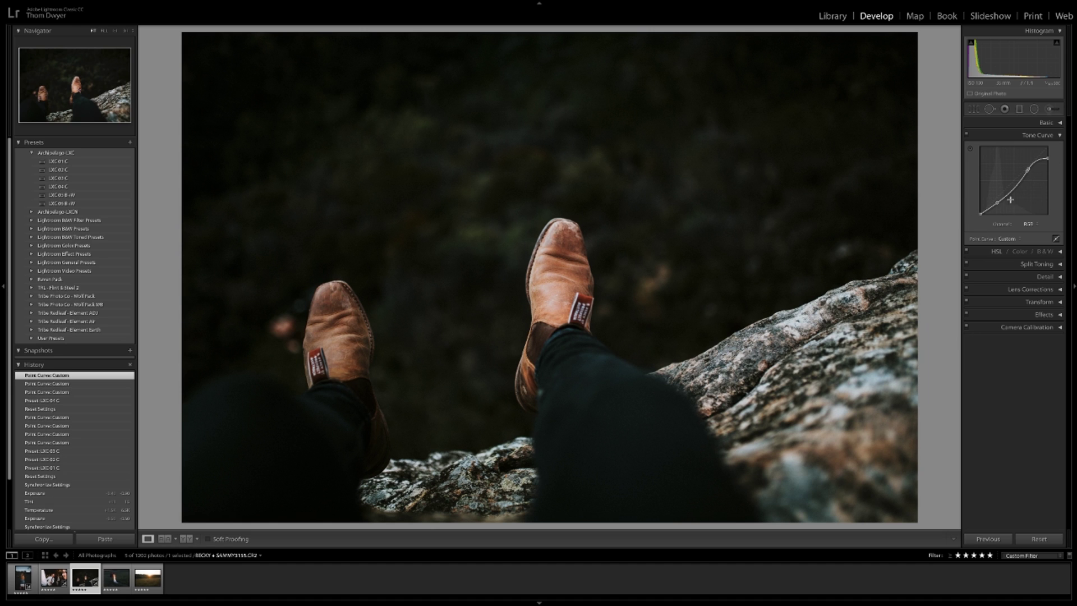
Open the photo of the couple in the grass field, try the LXC-06 B+W preset, and apply LXC-05 B+W instead
mouse_move(128, 593)
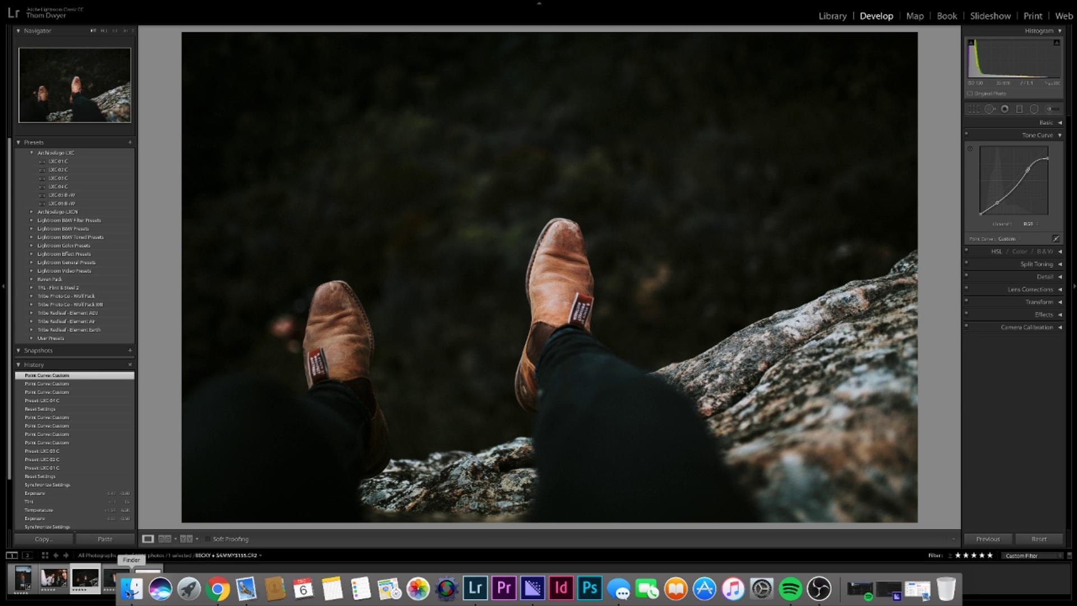
key(Right)
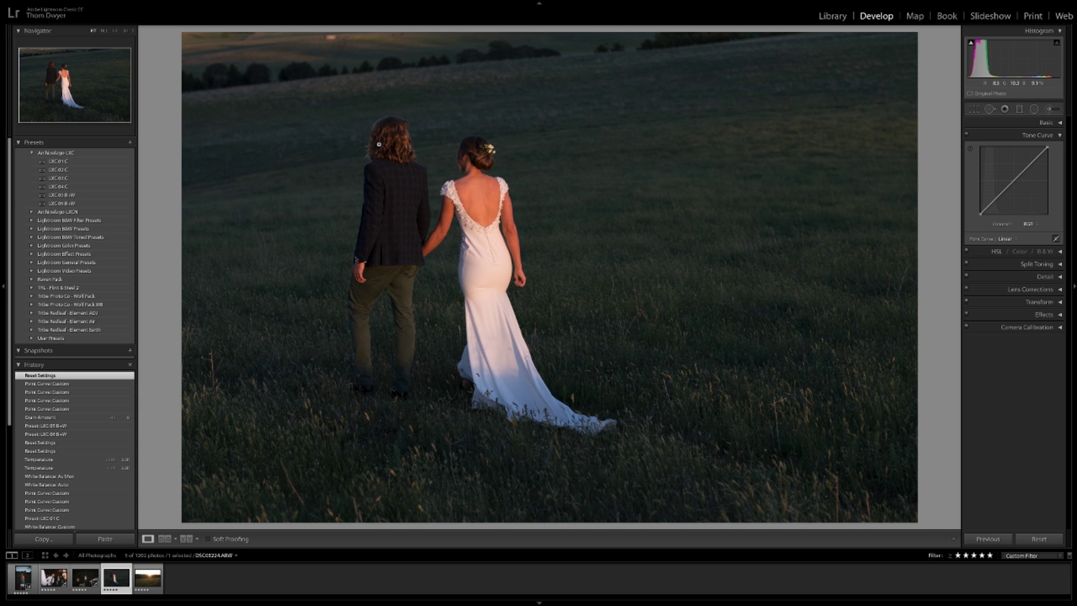
click(100, 205)
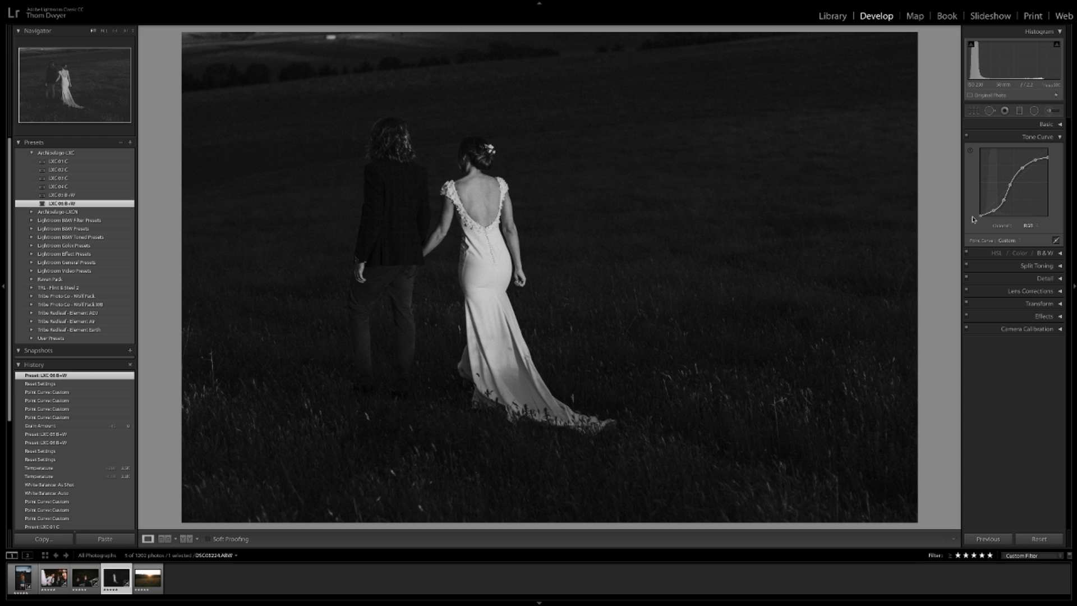
drag(982, 218, 981, 216)
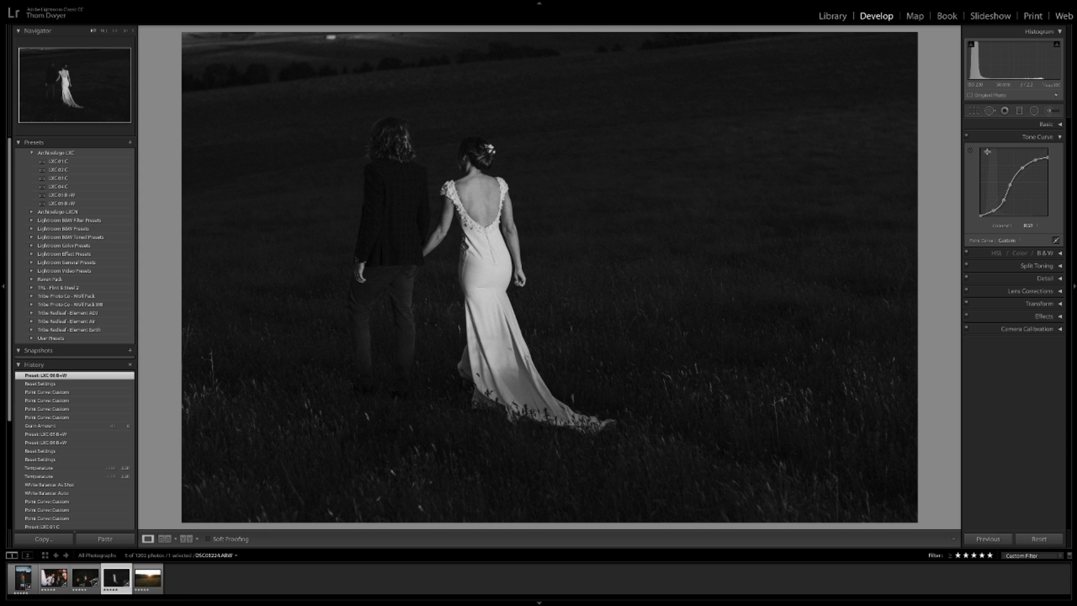
click(87, 195)
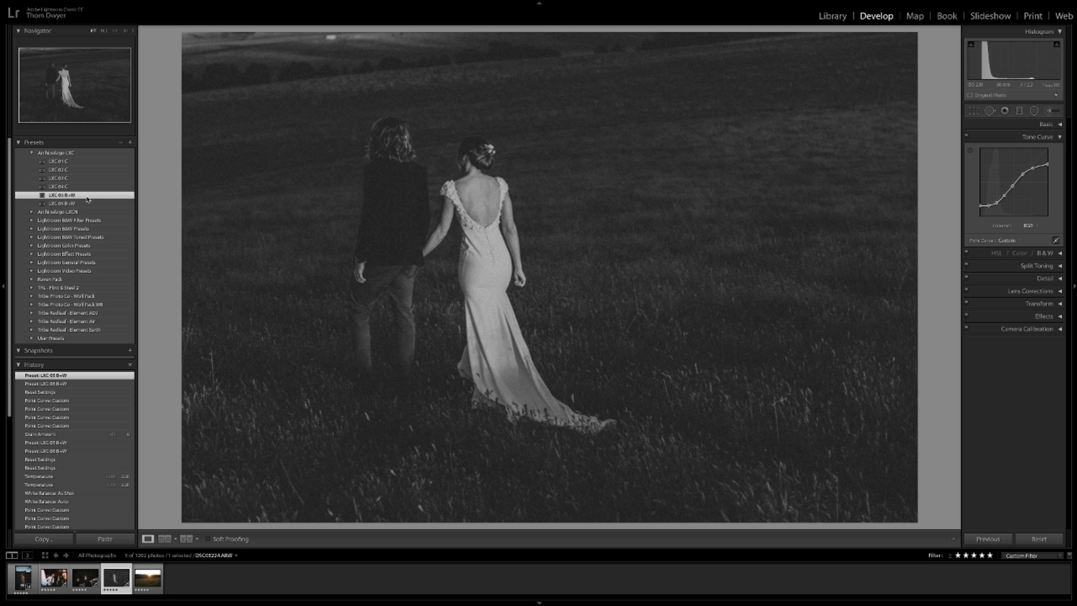
Inspect the couple photo's grain up close and reduce the grain amount to 3
click(1058, 316)
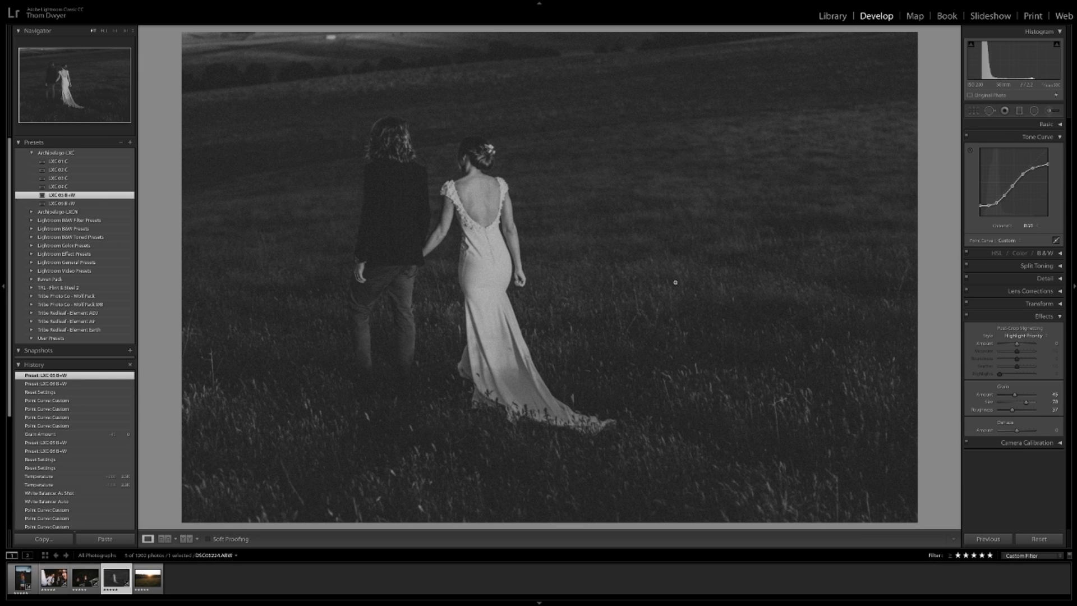
click(538, 173)
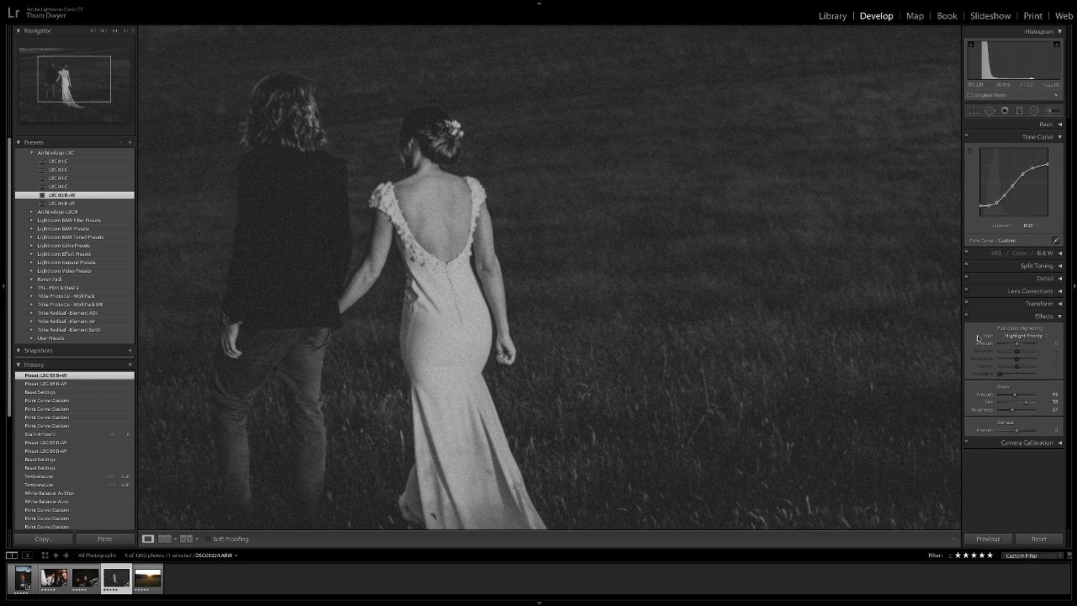
click(1001, 395)
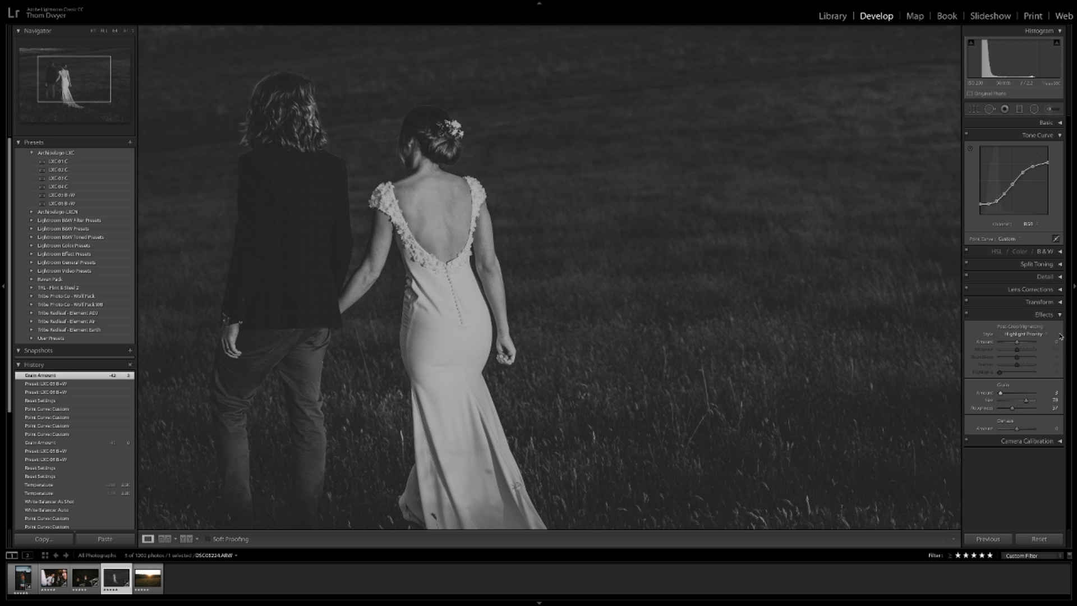
click(1058, 314)
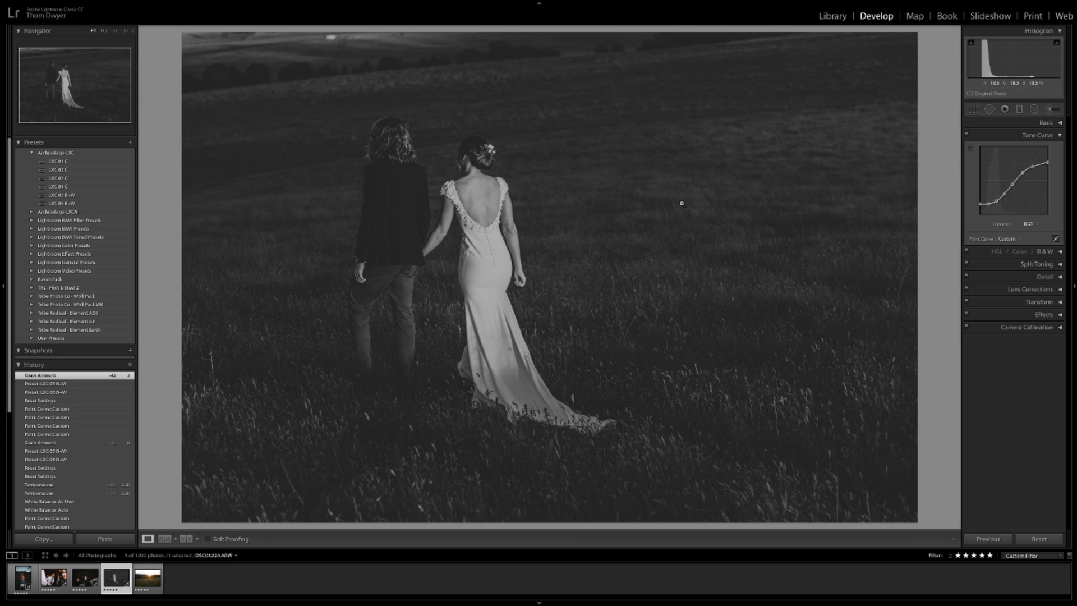
Try pulling the tone curve's black point all the way down on the couple photo, and undo the curve changes
key(ctrl+z)
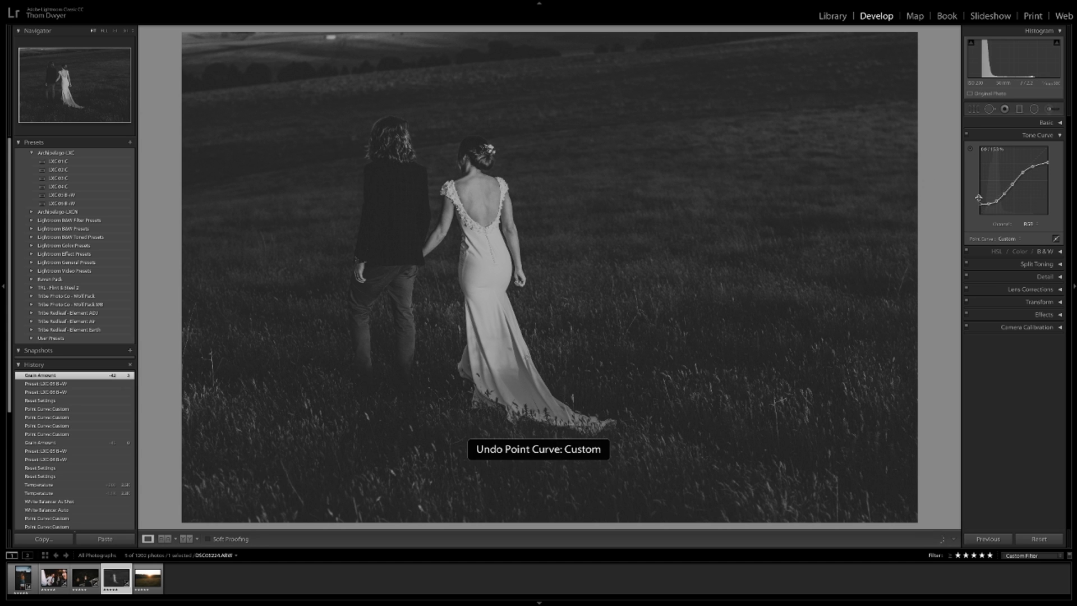
drag(982, 208, 975, 229)
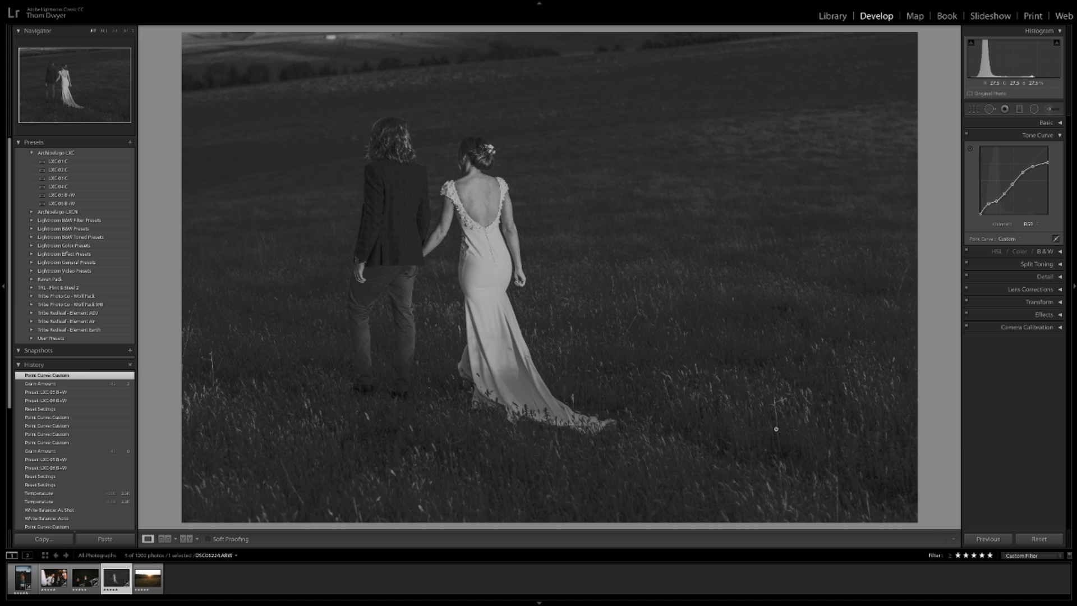
key(ctrl+z)
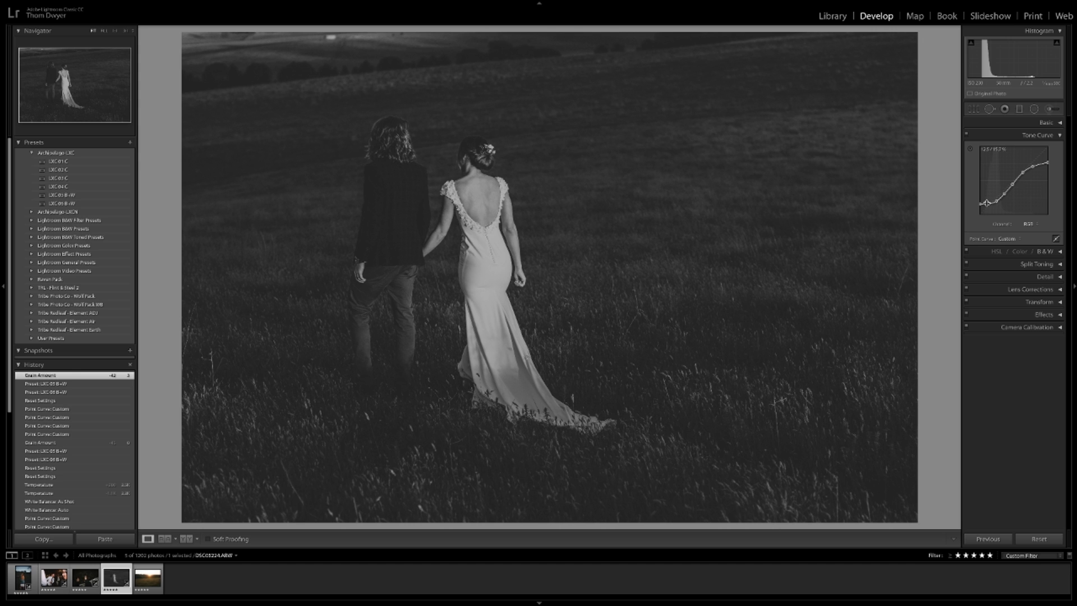
Lower the tone curve's black point slightly and raise its white point a little on the couple photo
drag(989, 203, 981, 210)
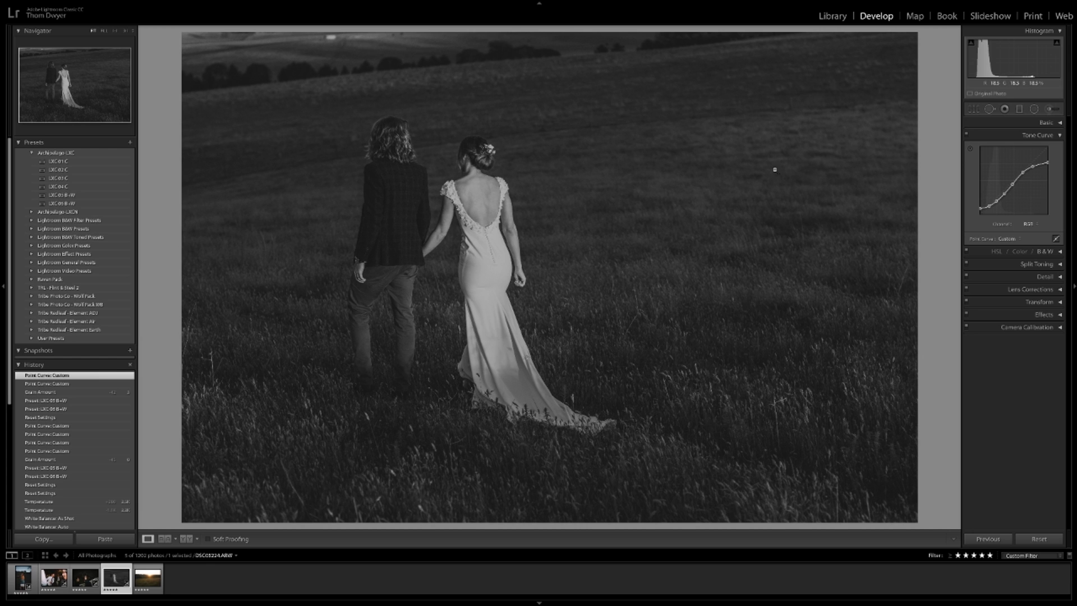
drag(1033, 169, 1050, 159)
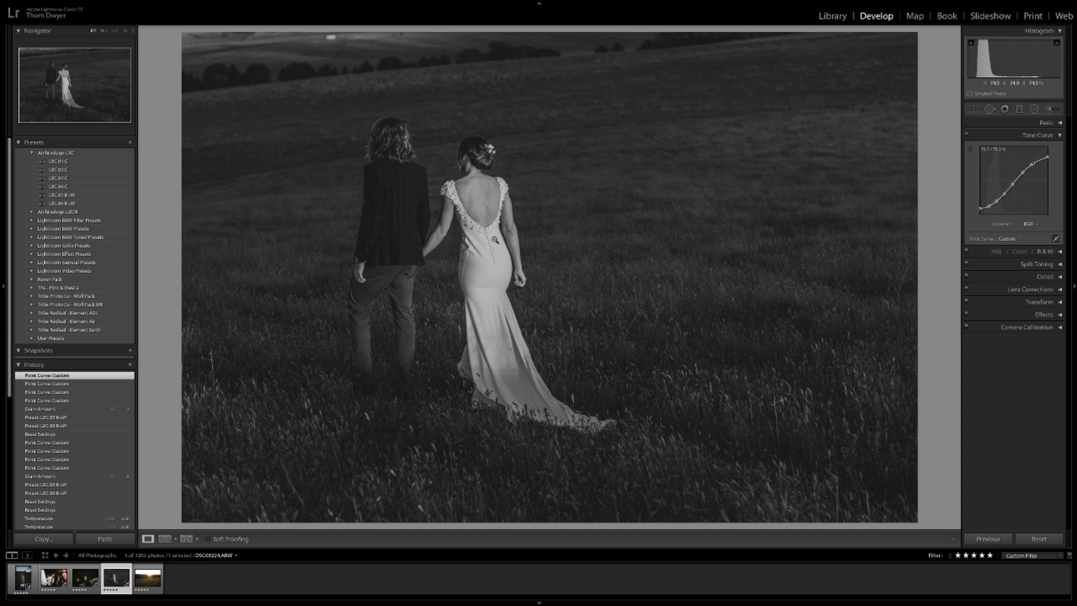
Open the sunset landscape photo and apply the LXC-02-C preset
click(145, 584)
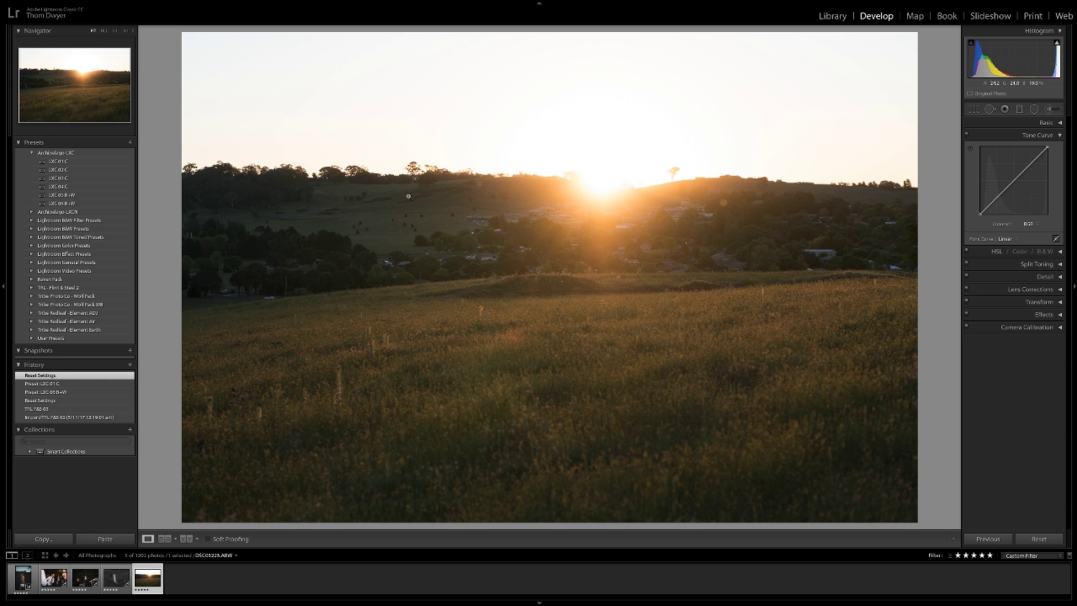
click(104, 170)
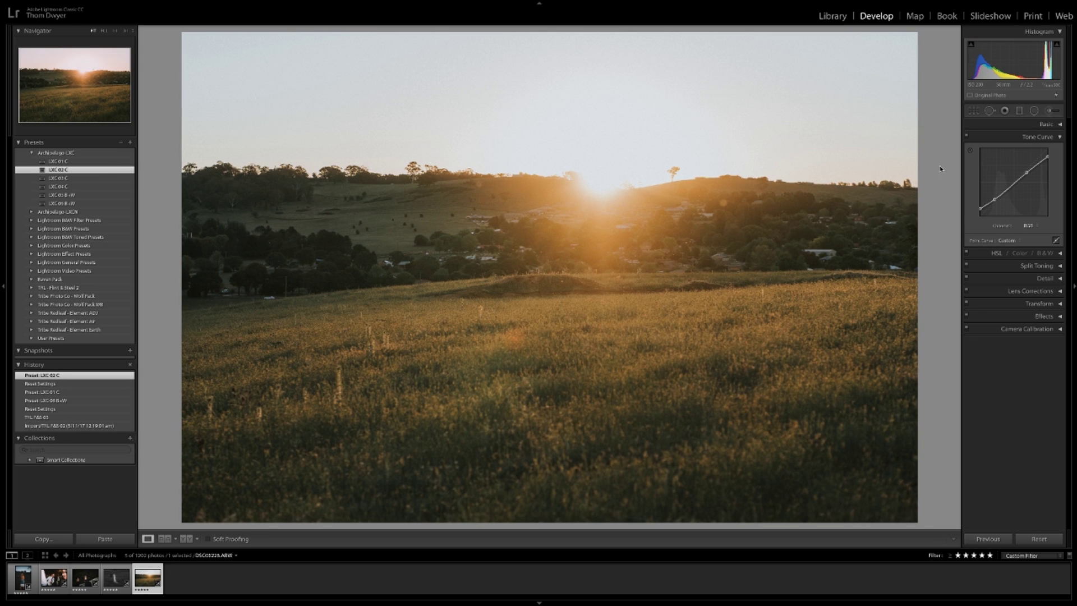
Fade the sunset photo's blacks by lifting the tone curve's black point, and raise its highlight point slightly
drag(981, 209, 982, 197)
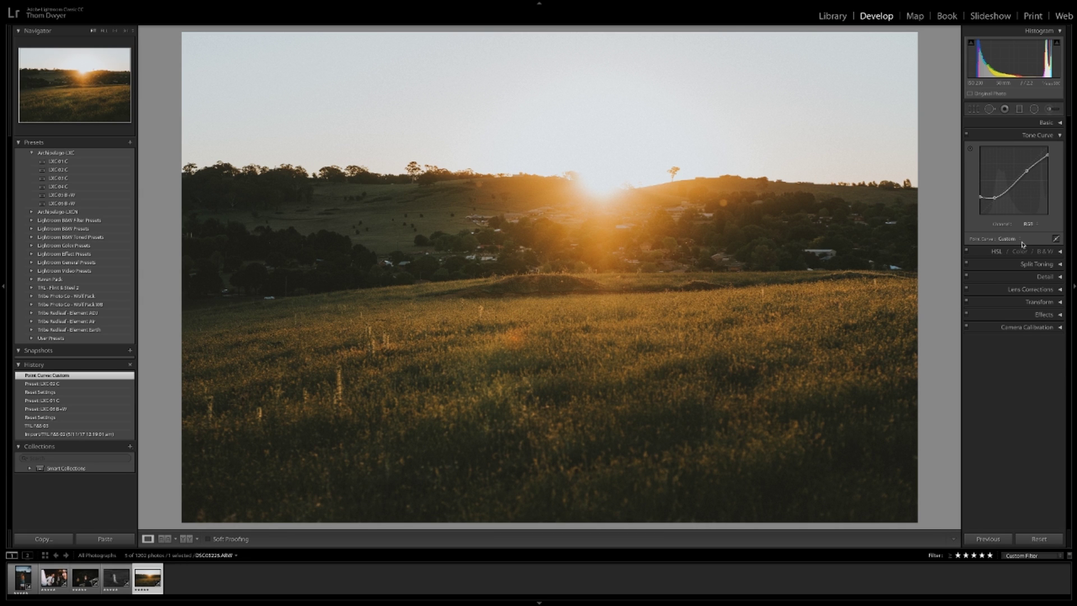
drag(1027, 171, 1026, 170)
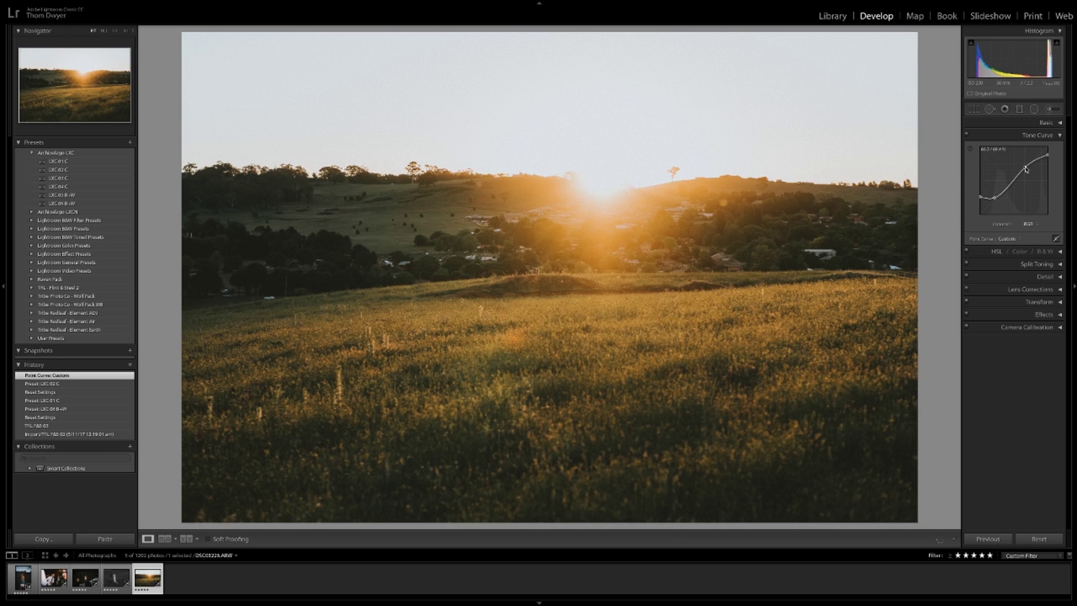